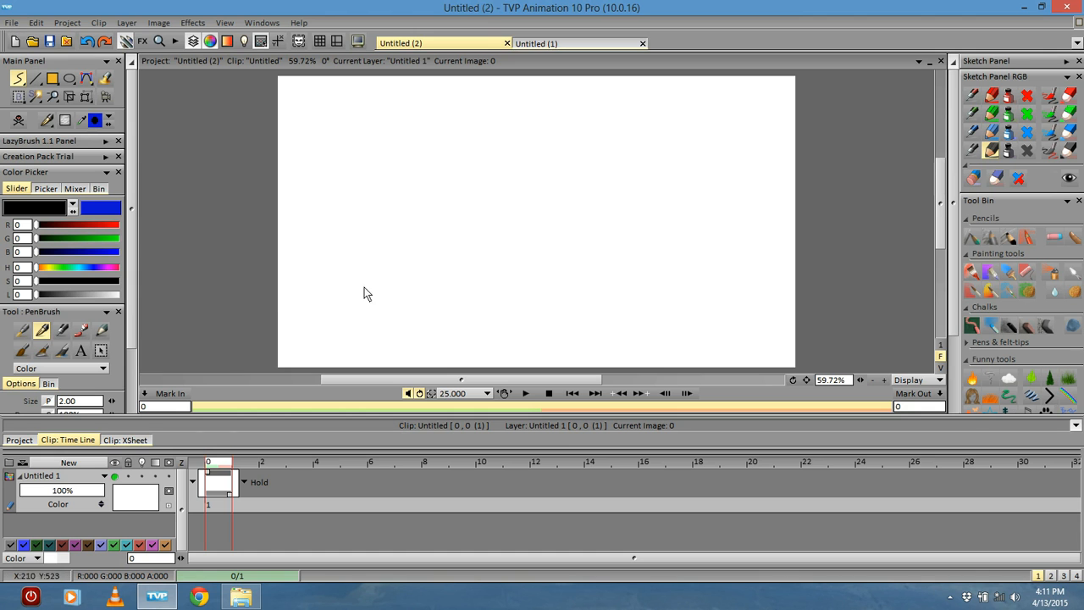
- Save the project on the Desktop under the name Bouncing_ball
click(12, 24)
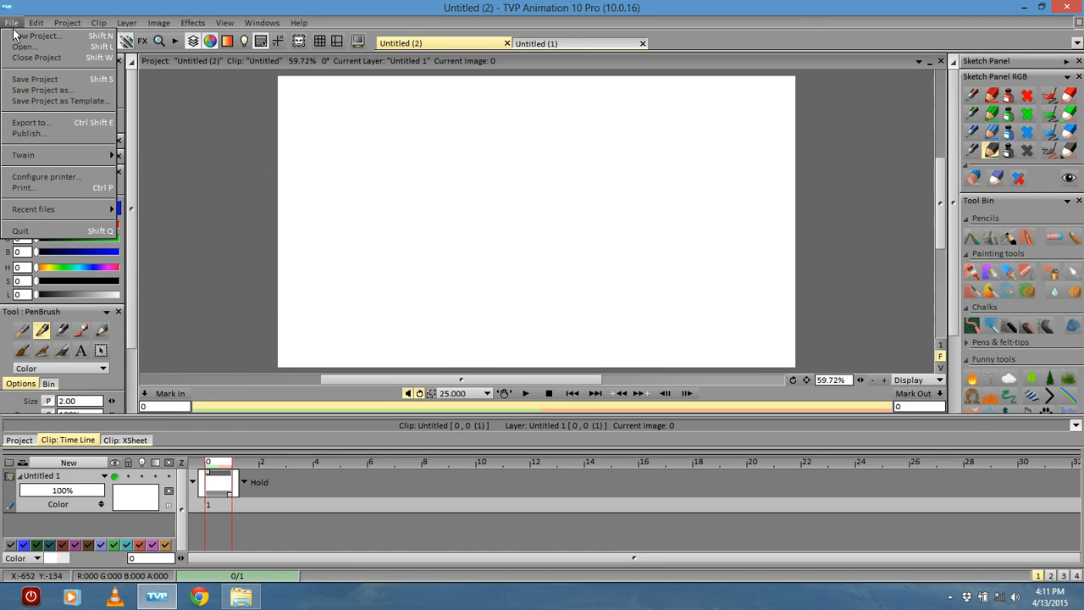
click(58, 92)
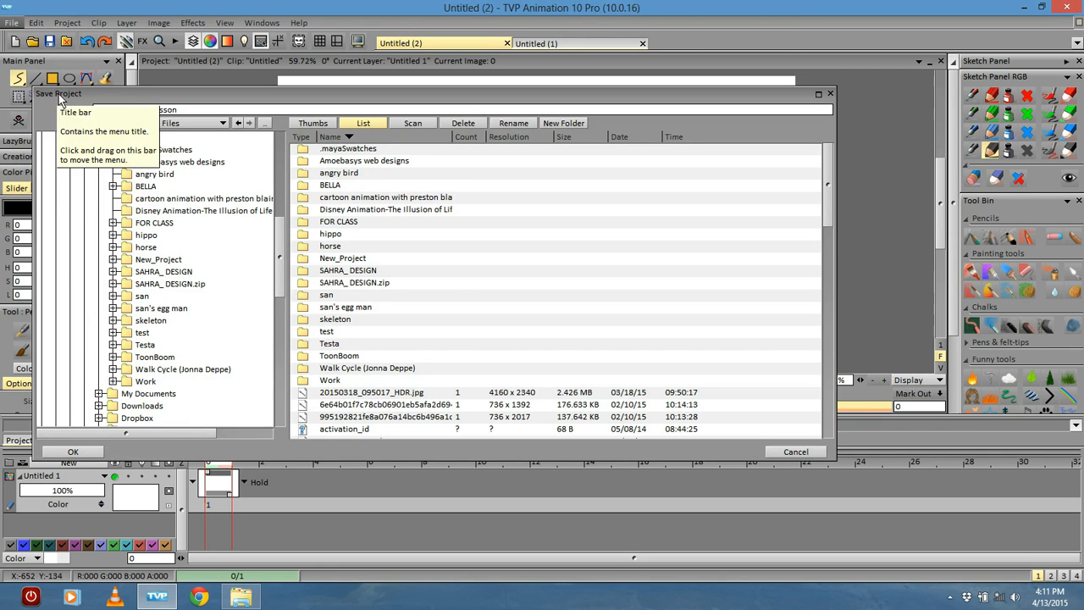
double_click(189, 111)
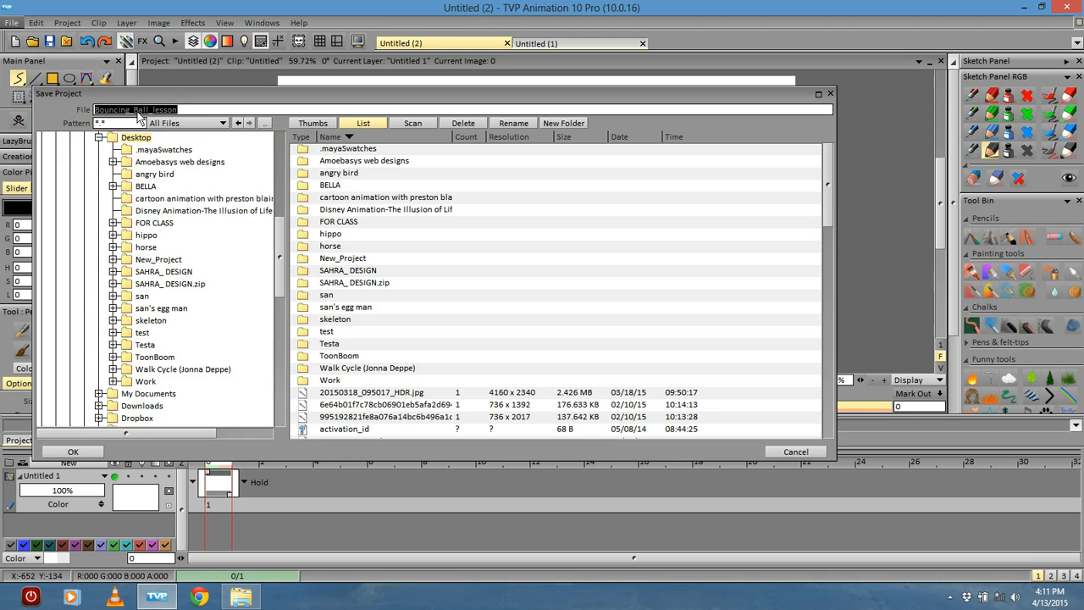
text(Bouncin)
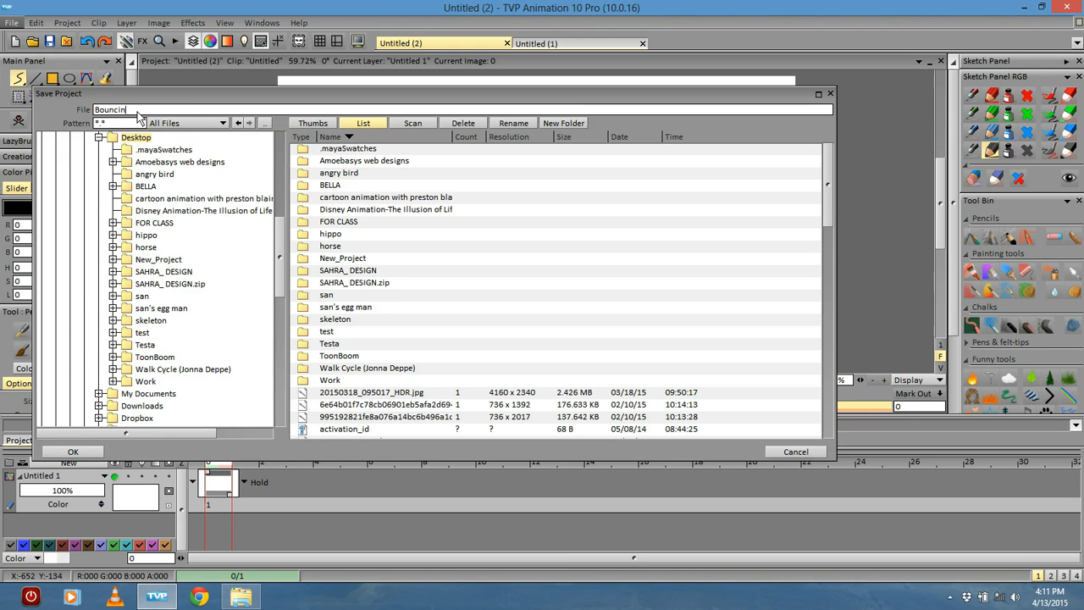
text(g_ball)
click(72, 452)
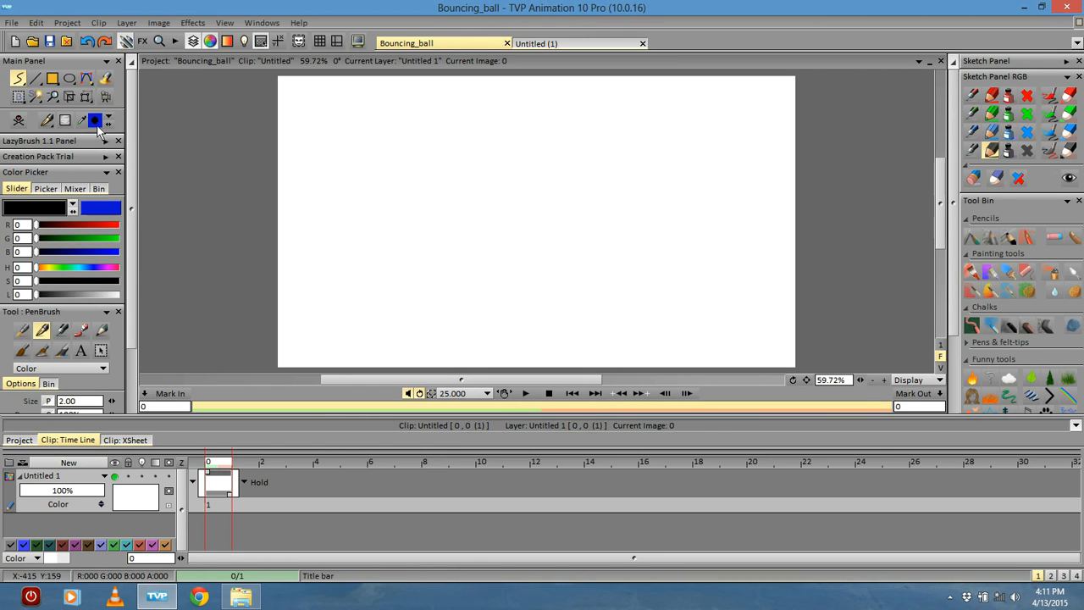
- Examine the variants offered by the freehand stroke, line, rectangle, ellipse and spline drawing tools
right_click(18, 82)
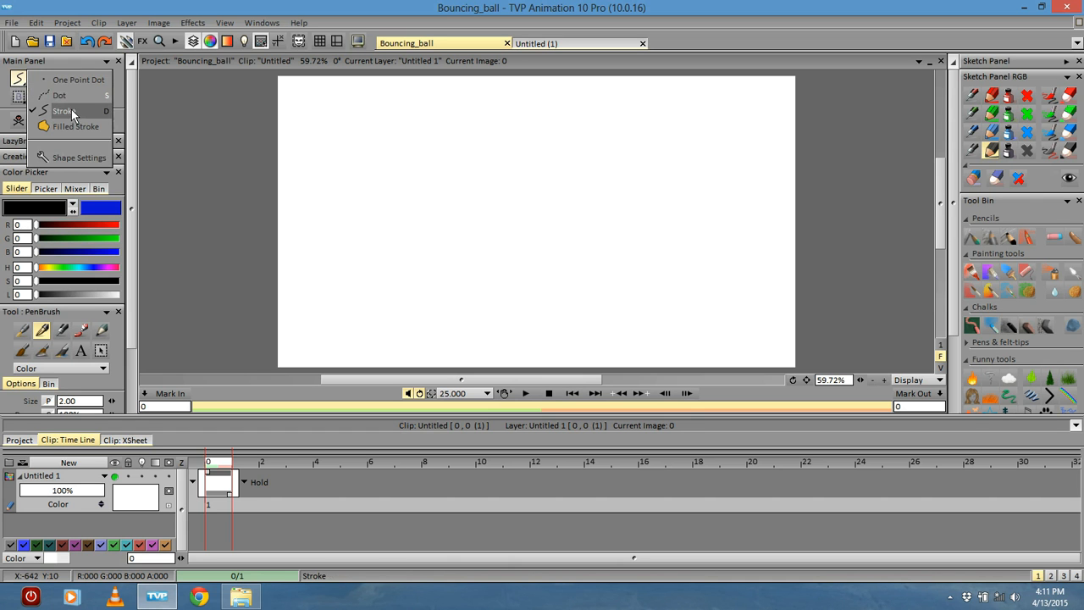
click(72, 115)
right_click(35, 80)
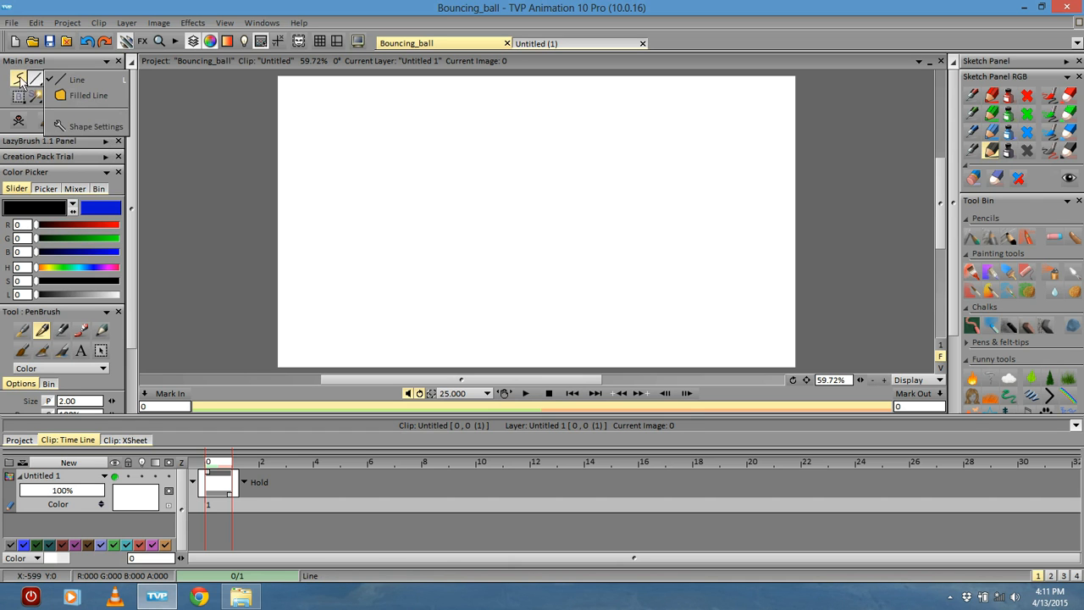
click(35, 80)
right_click(54, 81)
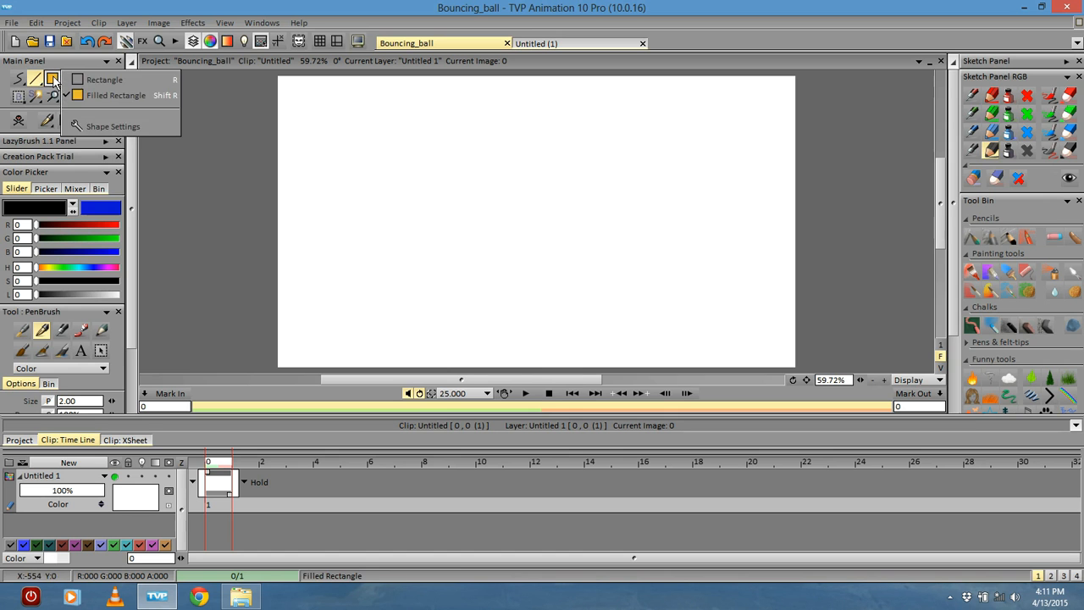
click(54, 81)
right_click(69, 81)
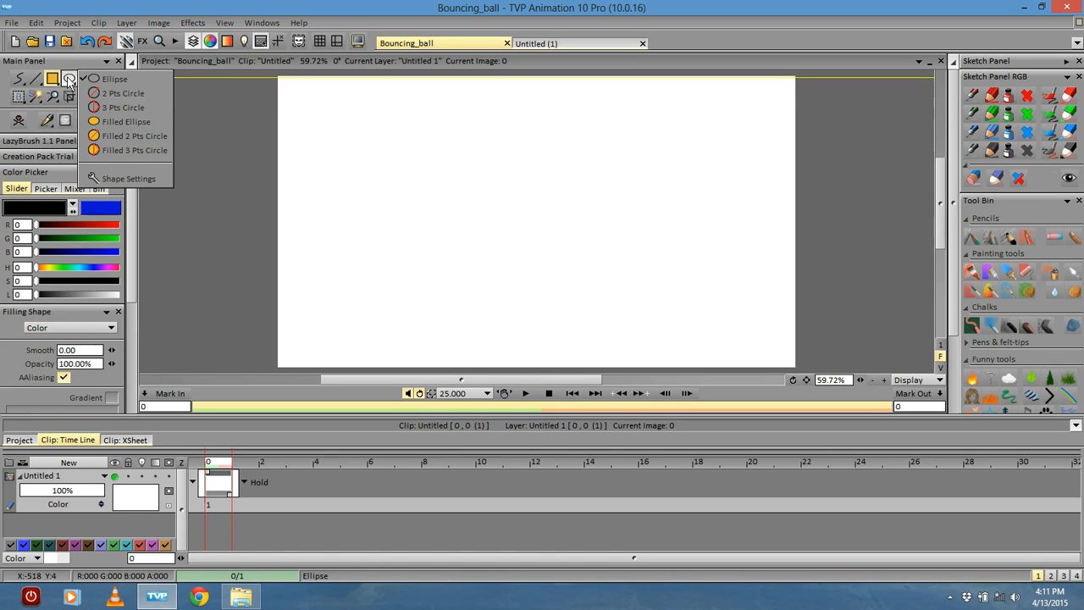
click(69, 81)
right_click(84, 80)
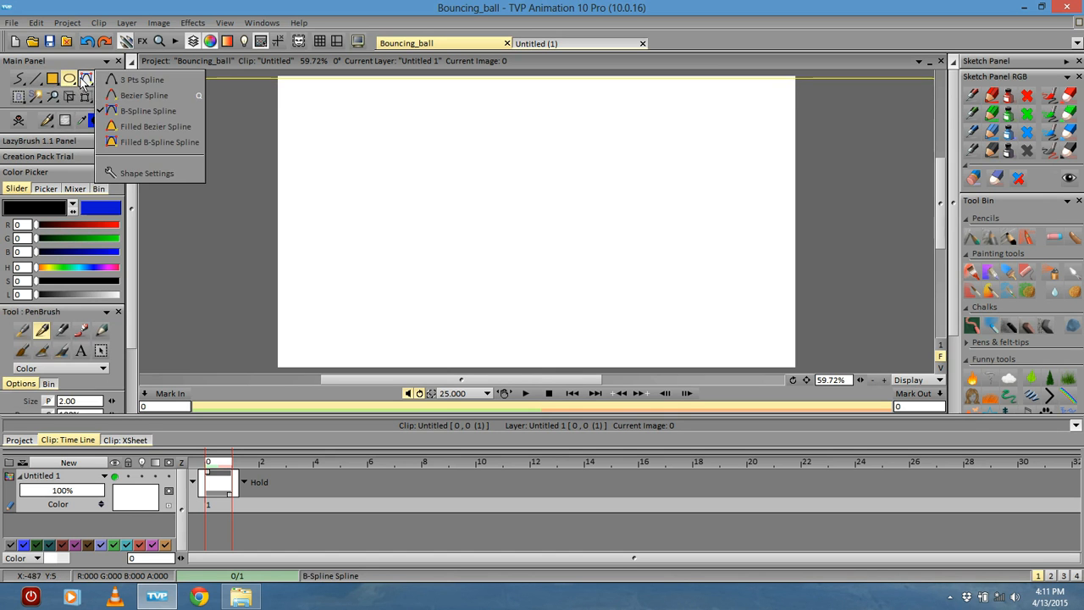
click(84, 81)
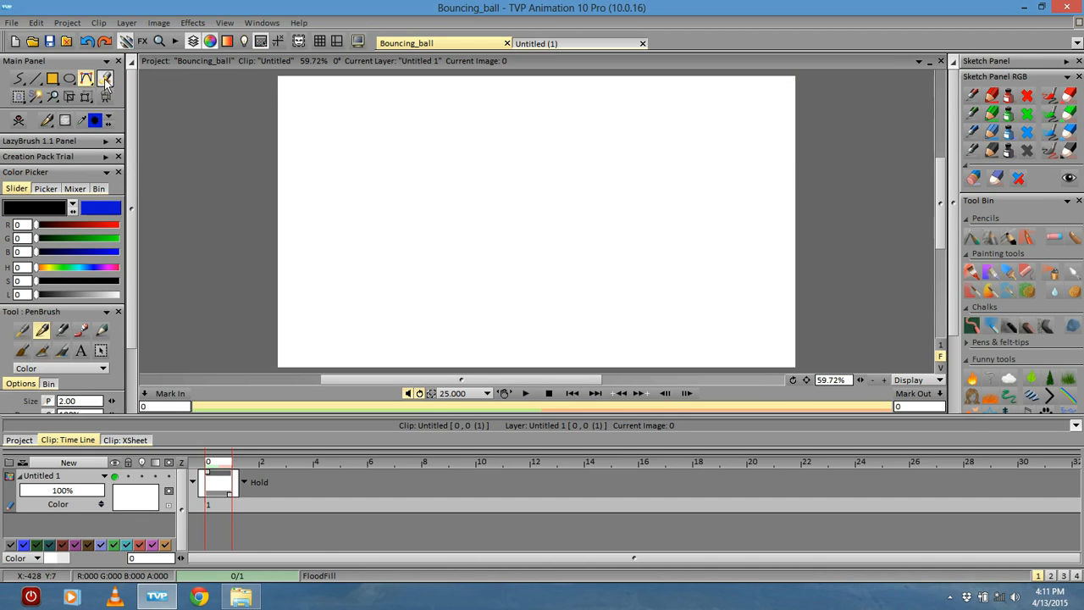
- Try a flood fill on the blank canvas, undo it, and return to the freehand Stroke tool
click(106, 80)
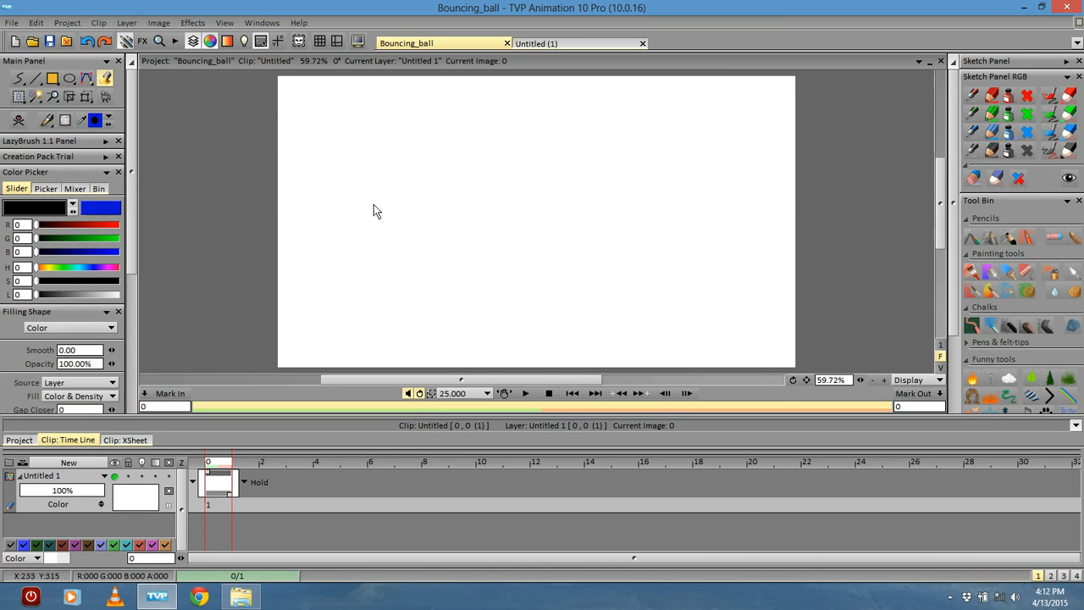
click(376, 225)
key(ctrl+z)
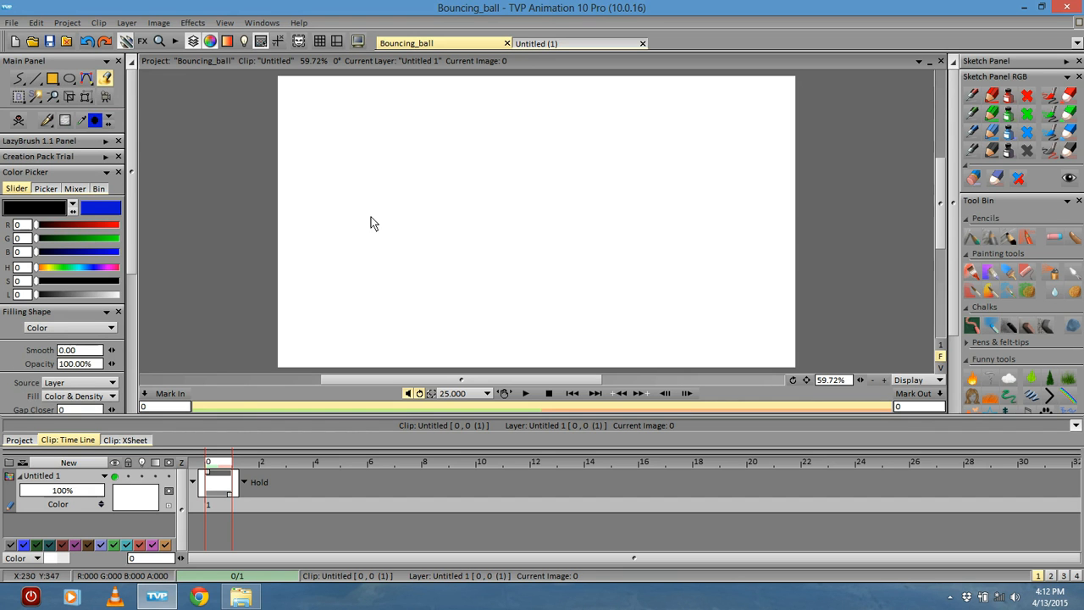
click(19, 79)
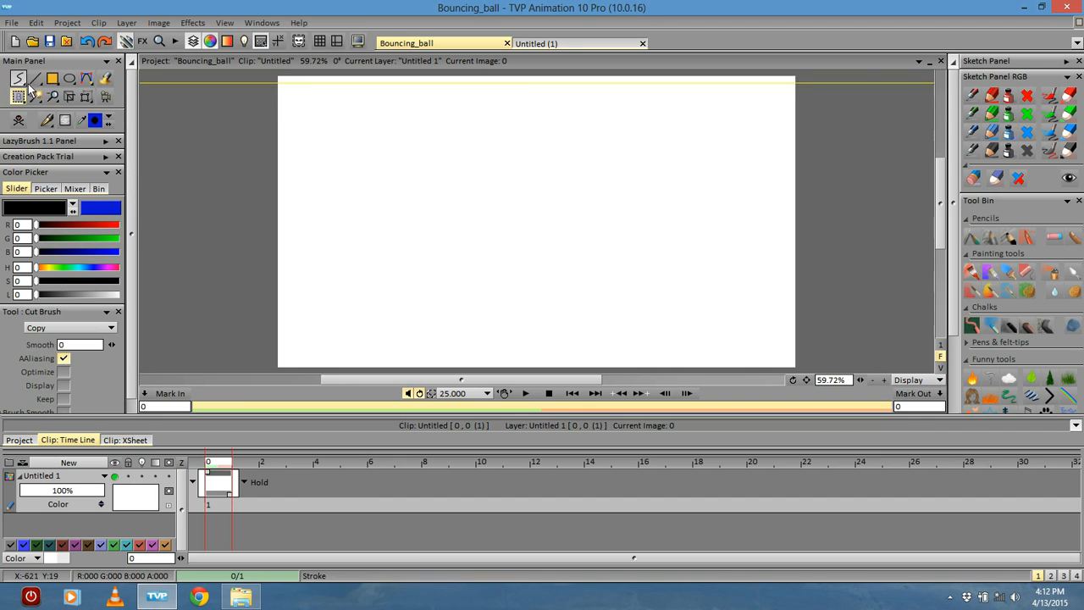
click(24, 83)
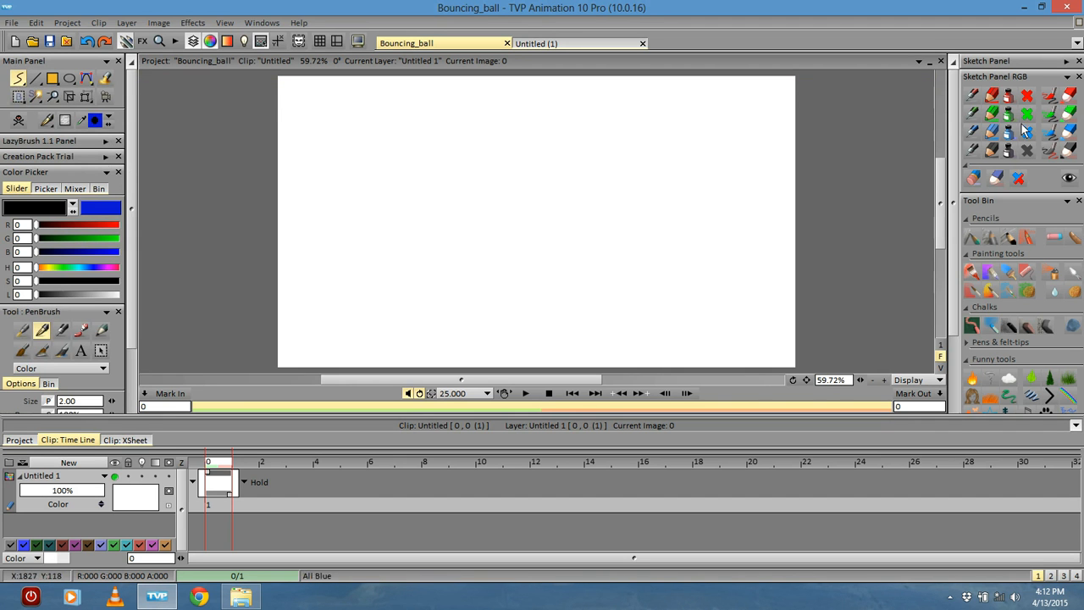
- Expand the Sketch Panel, choose the black RGB pencil and set the drawing shape to B-Spline
click(1066, 63)
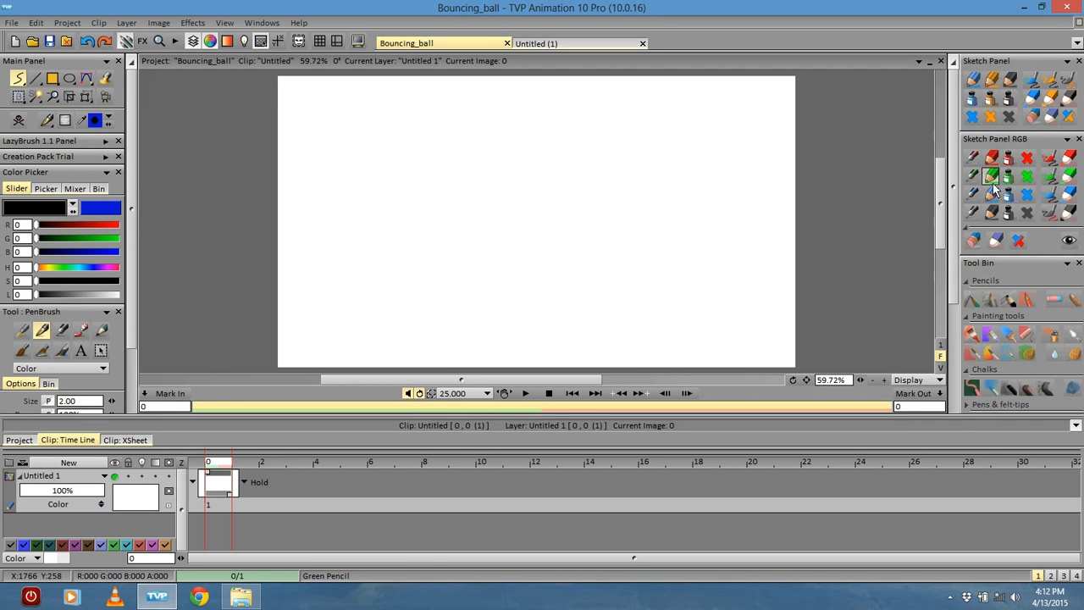
click(993, 216)
click(88, 83)
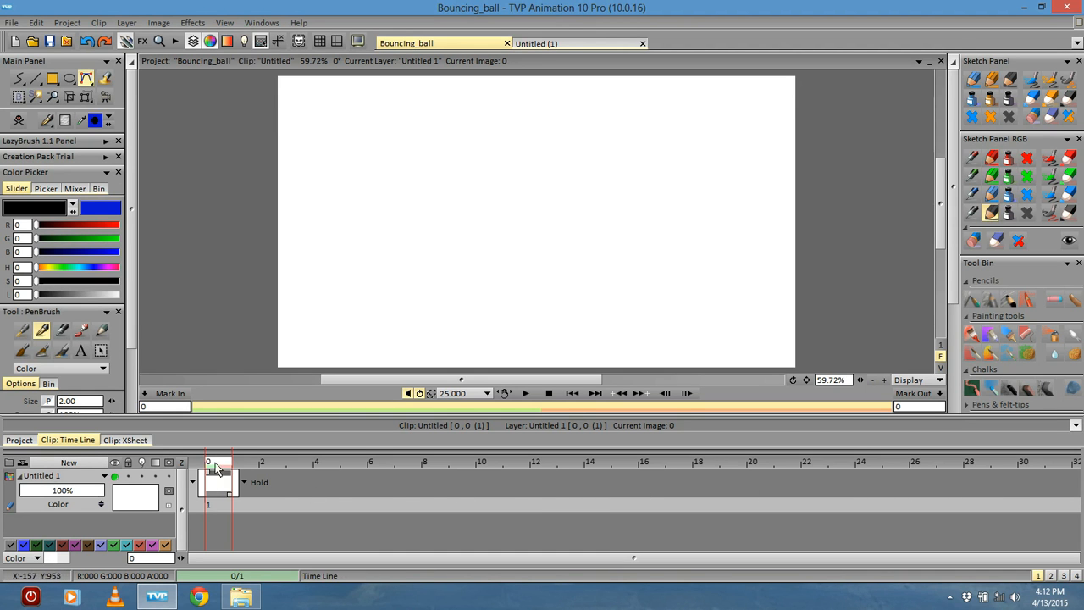
- Scrub through the first few frames of the timeline and return to frame 0
click(248, 464)
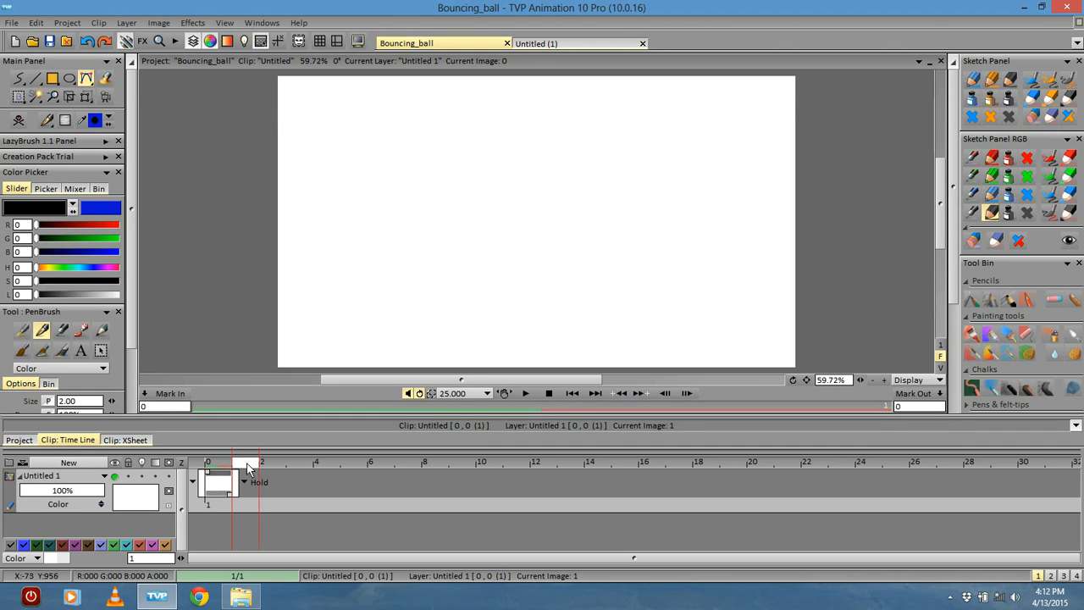
drag(278, 463, 352, 463)
click(218, 465)
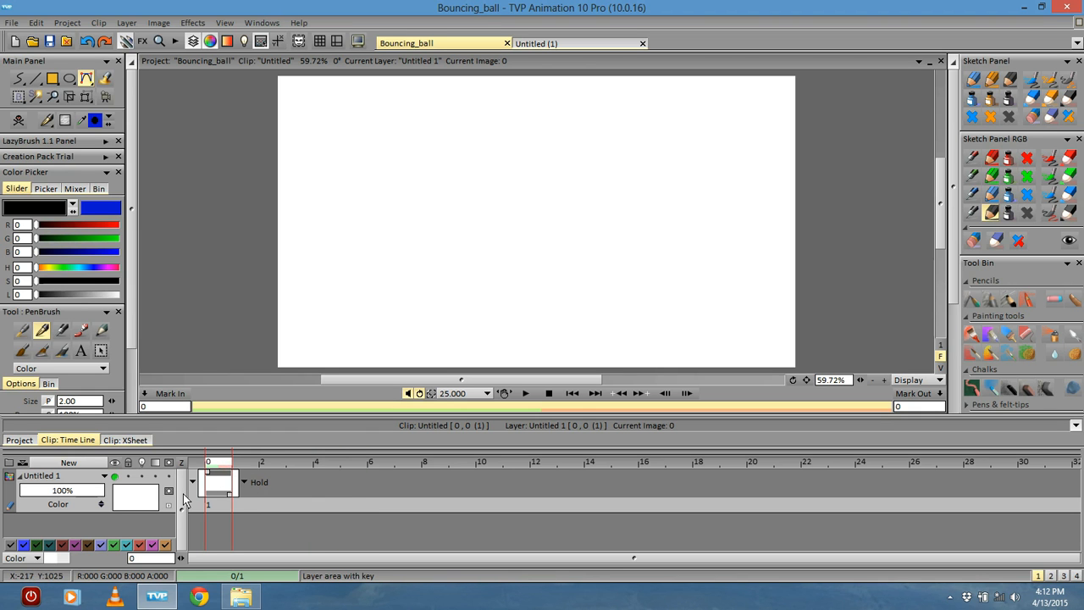
- Rename the layer to guide and set its behaviour after the last frame to Hold
click(44, 480)
double_click(52, 479)
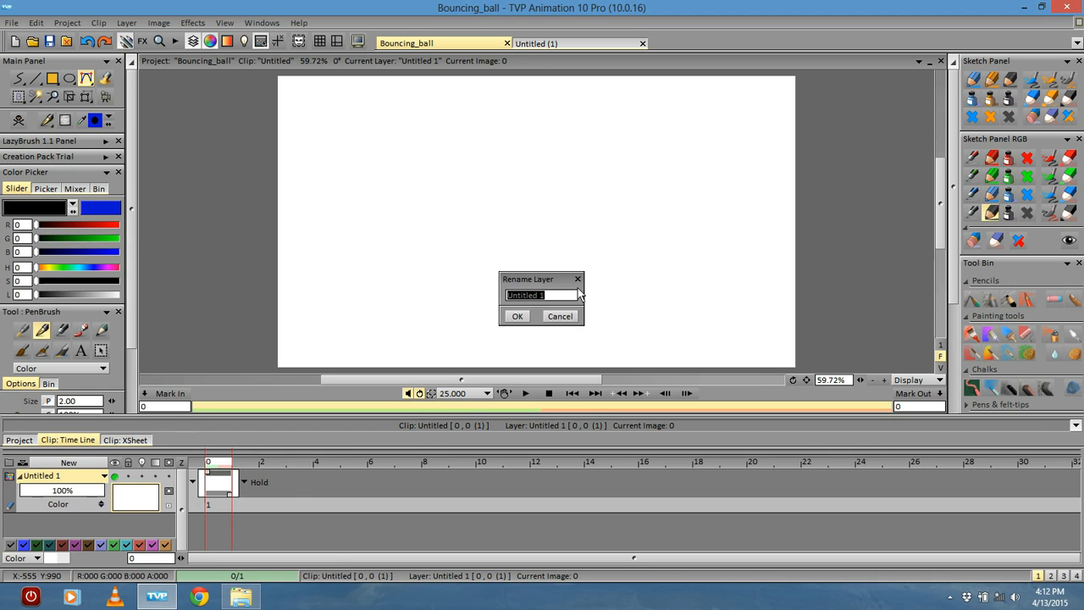
text(guide)
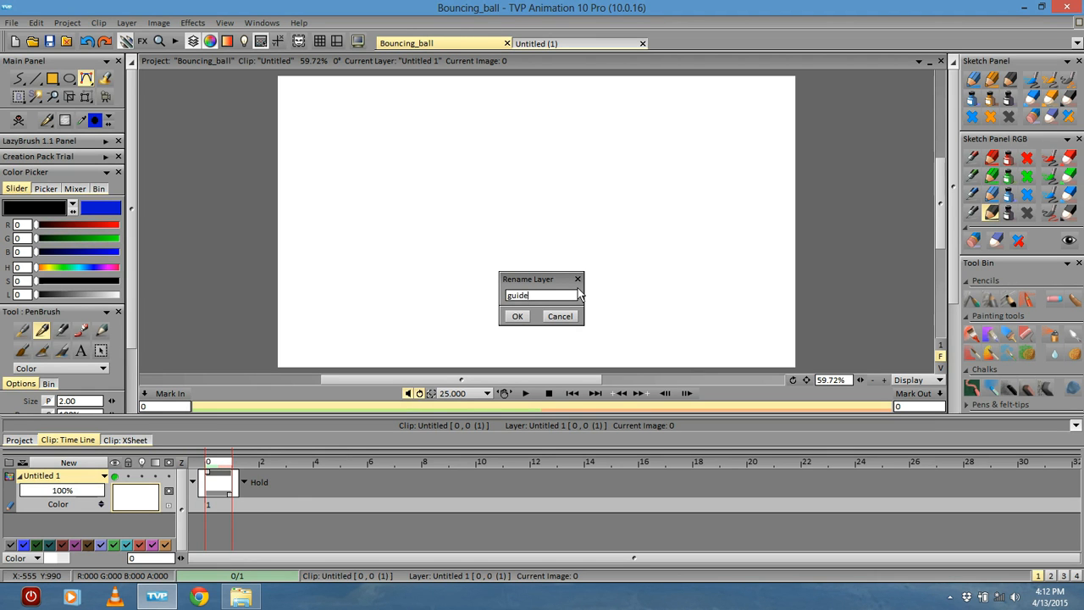
click(531, 318)
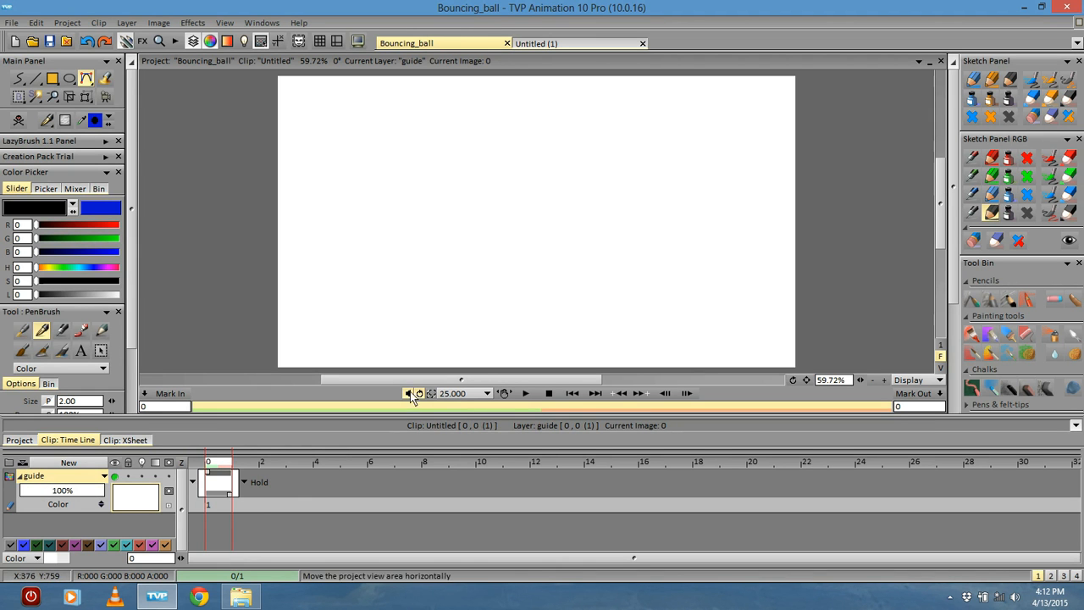
click(243, 481)
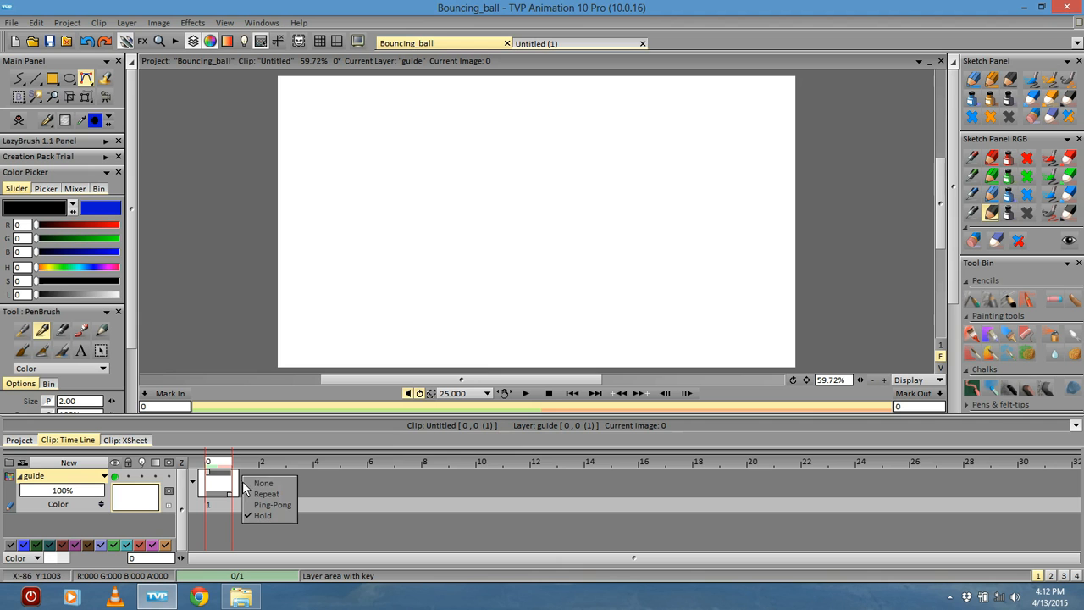
click(278, 516)
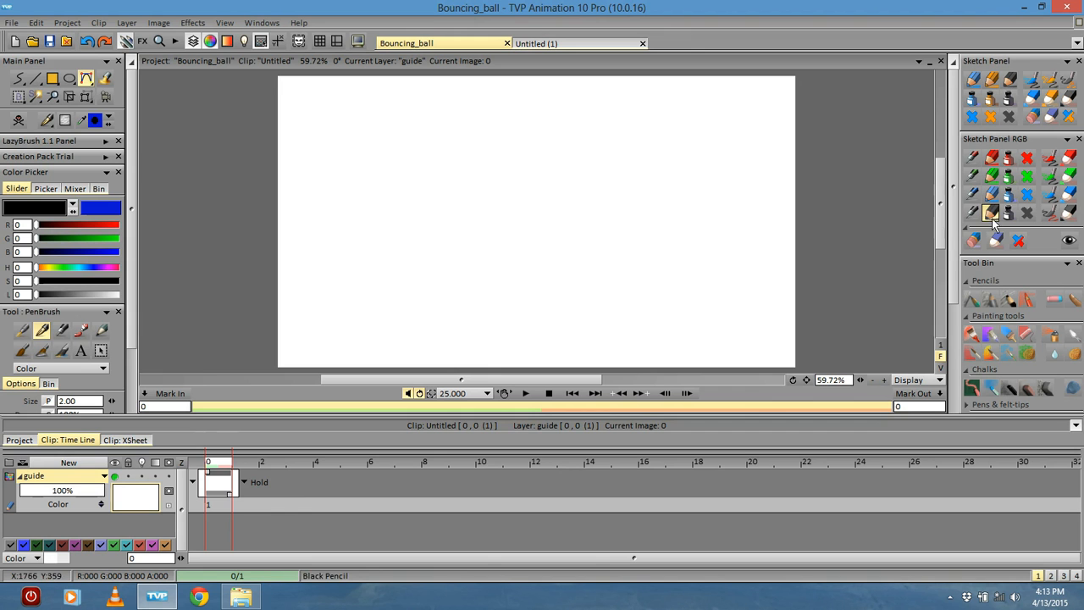
- Draw the ball's first falling path as a B-Spline from the canvas's upper left edge down to its bottom edge
right_click(85, 78)
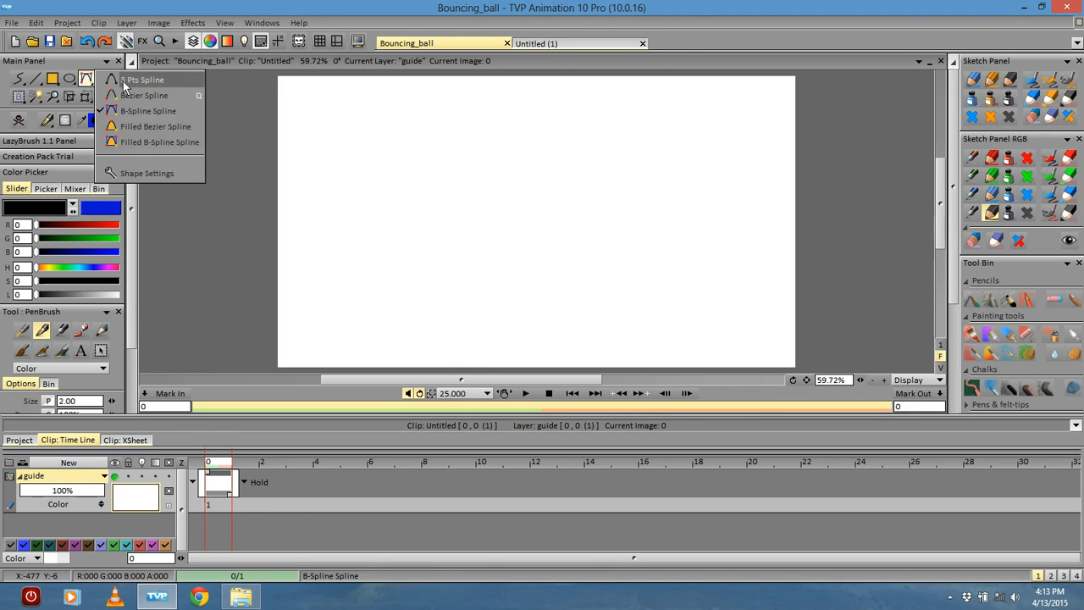
click(161, 109)
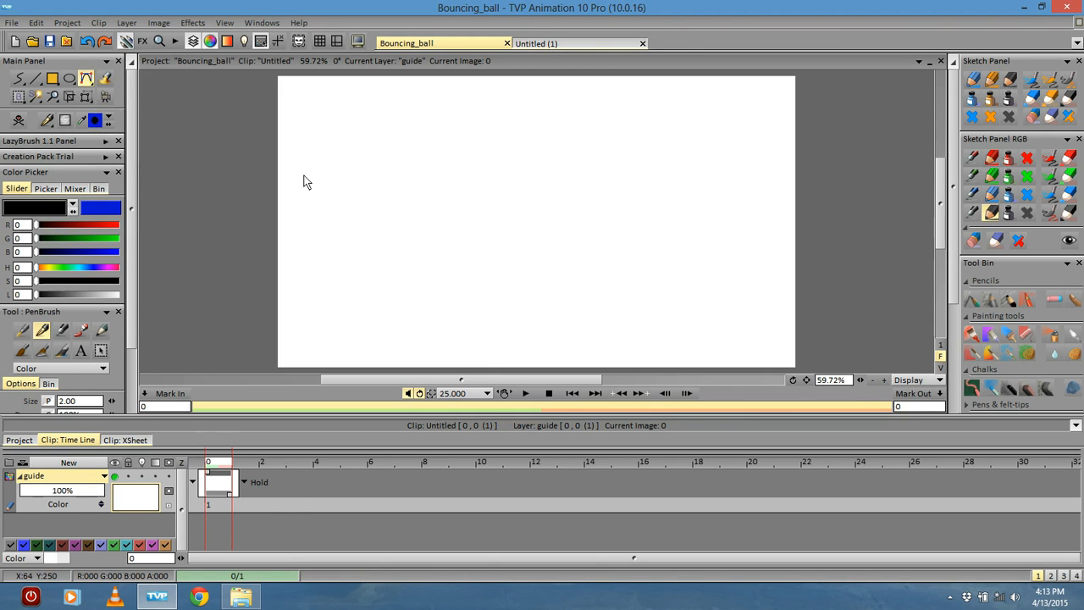
click(278, 124)
click(305, 138)
click(337, 203)
click(348, 253)
click(356, 305)
click(362, 353)
key(Return)
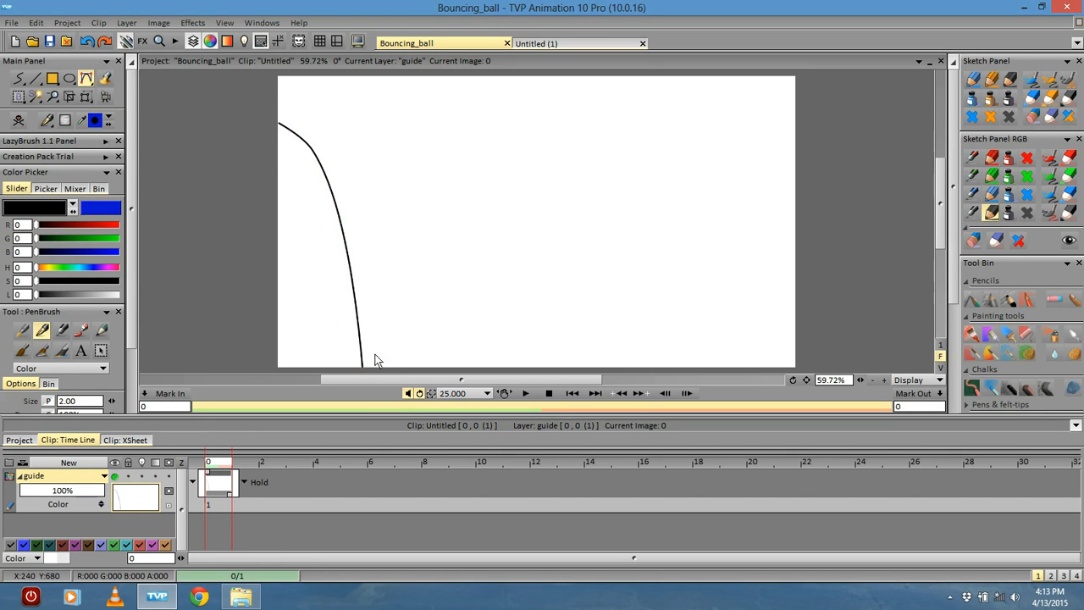
click(364, 367)
click(367, 345)
click(405, 255)
key(Return)
key(ctrl+z)
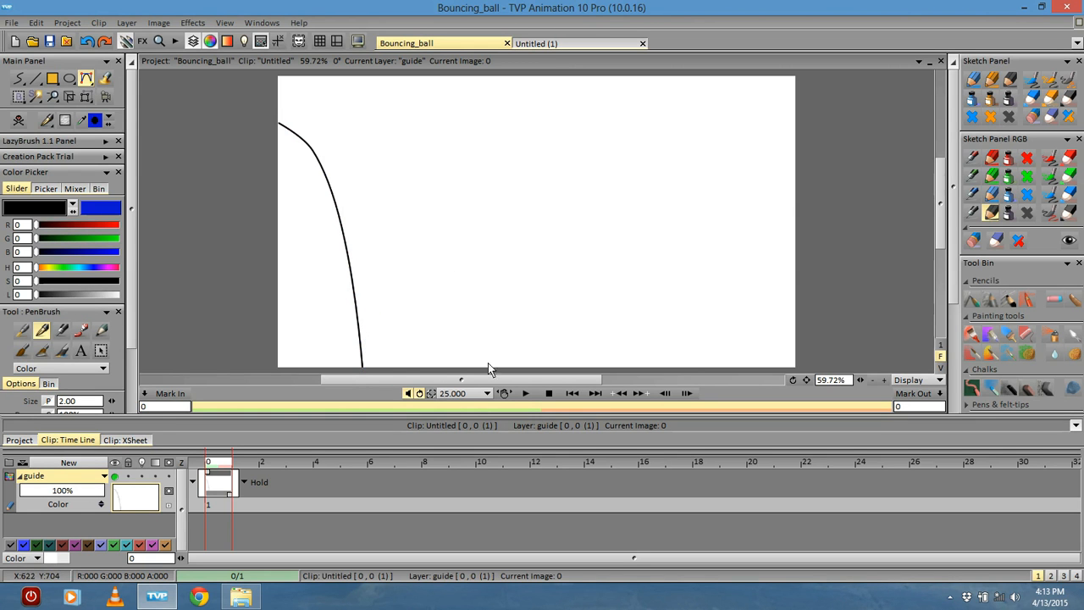
- Try a B-Spline bounce arc starting at the first landing point and ending on the canvas's bottom edge, then undo it
click(362, 367)
click(364, 322)
click(366, 294)
click(375, 263)
click(393, 241)
click(416, 227)
click(446, 269)
click(454, 302)
click(460, 341)
click(464, 374)
key(Return)
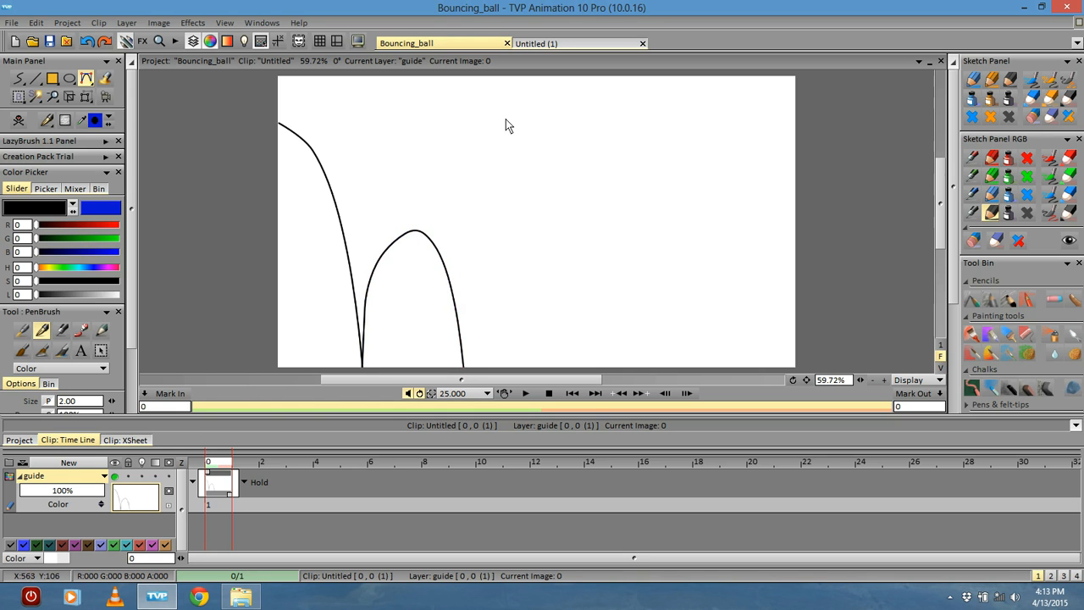
key(ctrl+z)
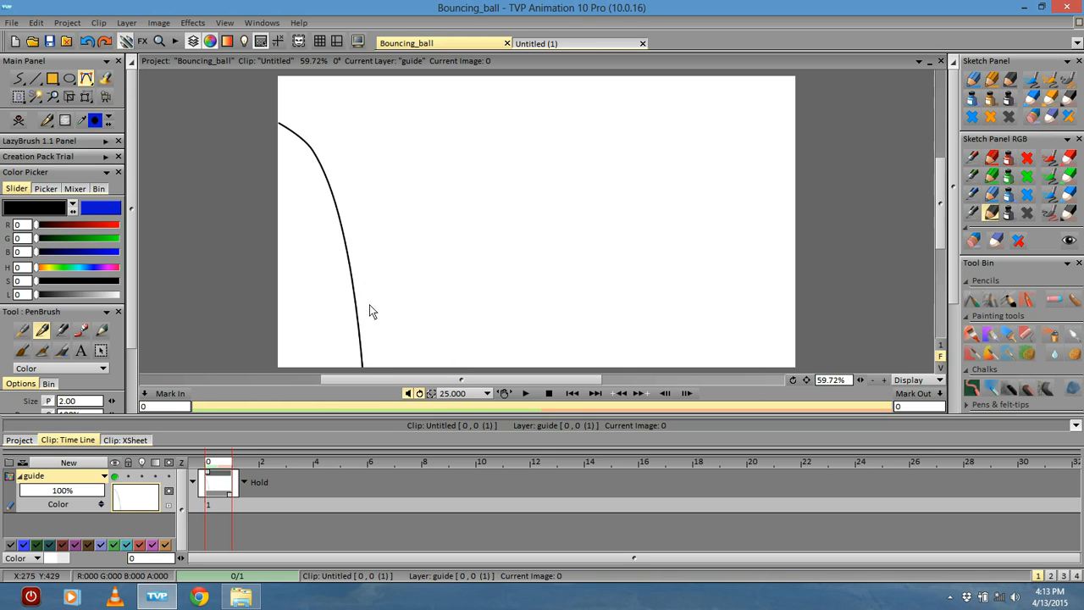
- Draw the first bounce as a B-Spline arc from the landing point, peaking below the fall's start and ending at the canvas bottom
drag(363, 369, 364, 337)
click(382, 234)
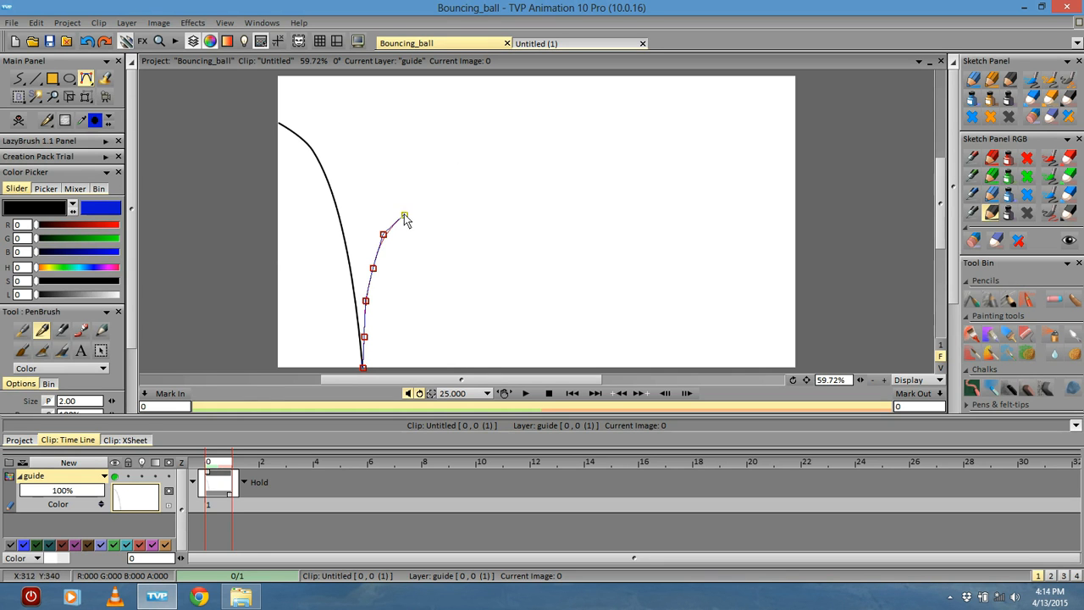
click(419, 205)
click(436, 219)
click(449, 243)
click(460, 272)
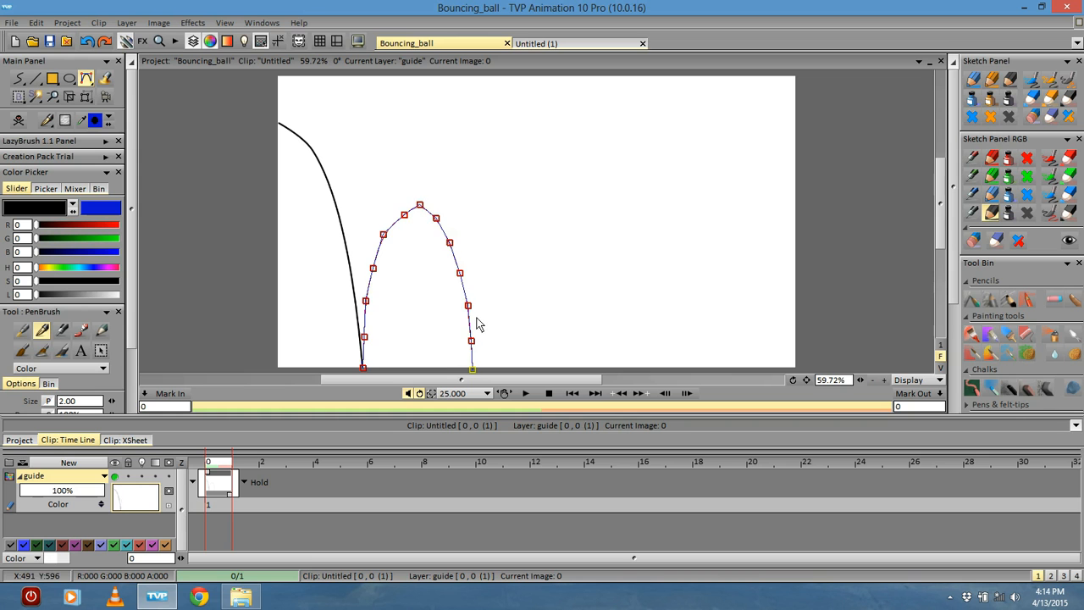
key(Return)
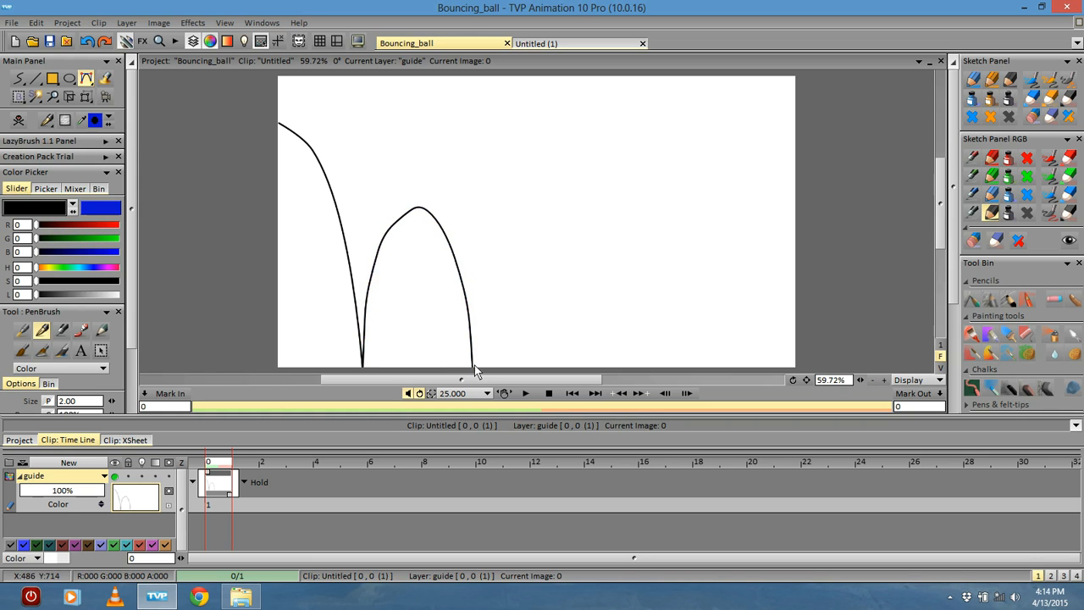
- Draw the second bounce as a B-Spline arc from the first arc's end, peaking lower and ending at the canvas's bottom edge
drag(472, 369, 481, 323)
click(513, 263)
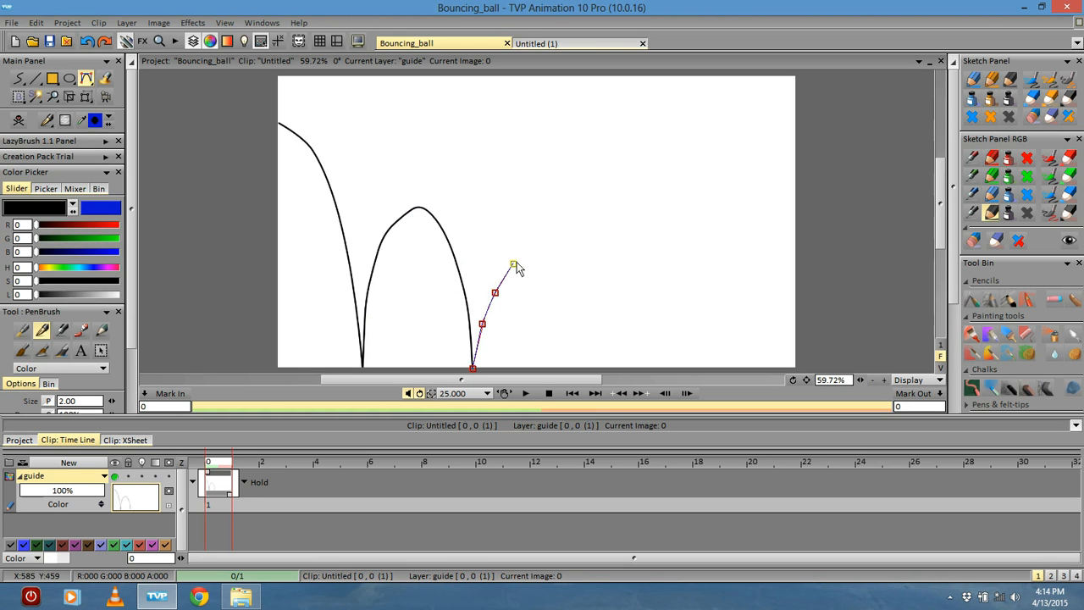
click(526, 252)
click(545, 262)
click(552, 283)
click(561, 310)
click(566, 336)
click(569, 356)
click(567, 368)
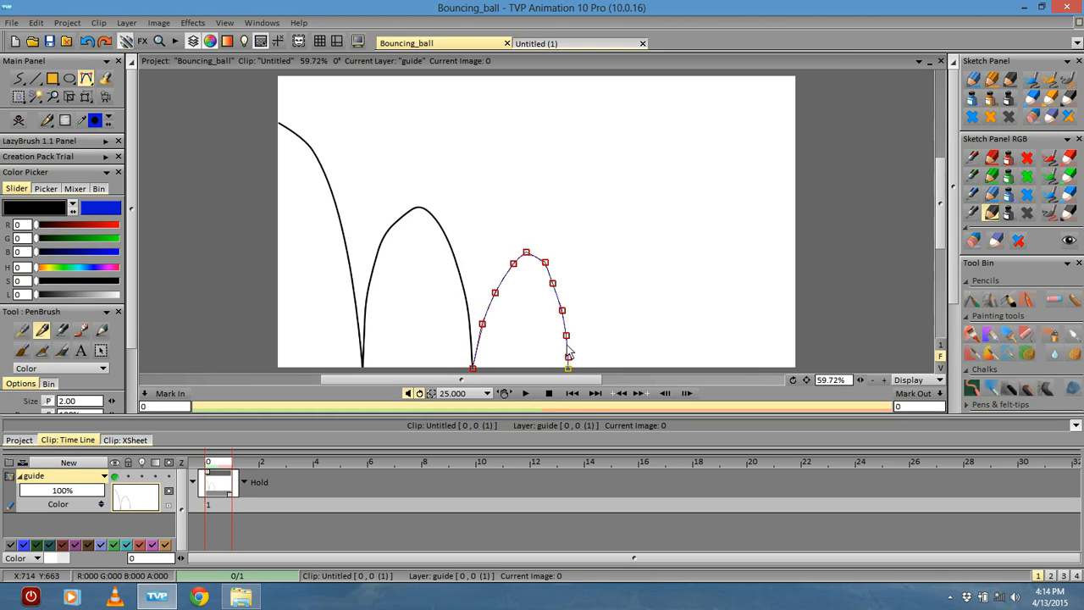
right_click(568, 352)
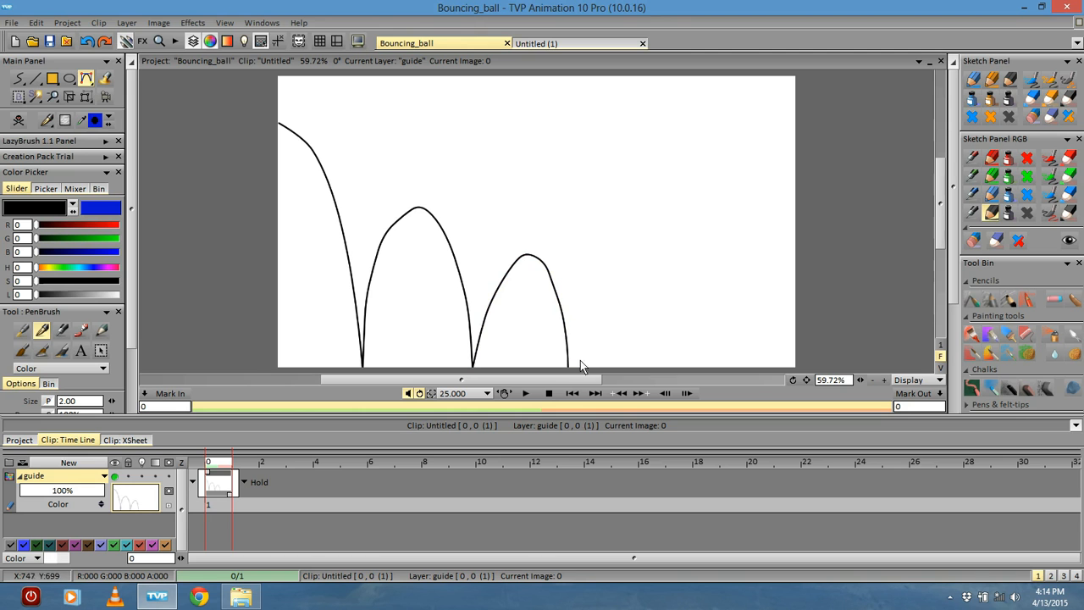
click(569, 366)
click(575, 344)
key(Escape)
- Draw the third, smaller bounce as a B-Spline arc starting at the second arc's landing point and ending on the bottom edge
click(569, 366)
click(586, 311)
click(600, 305)
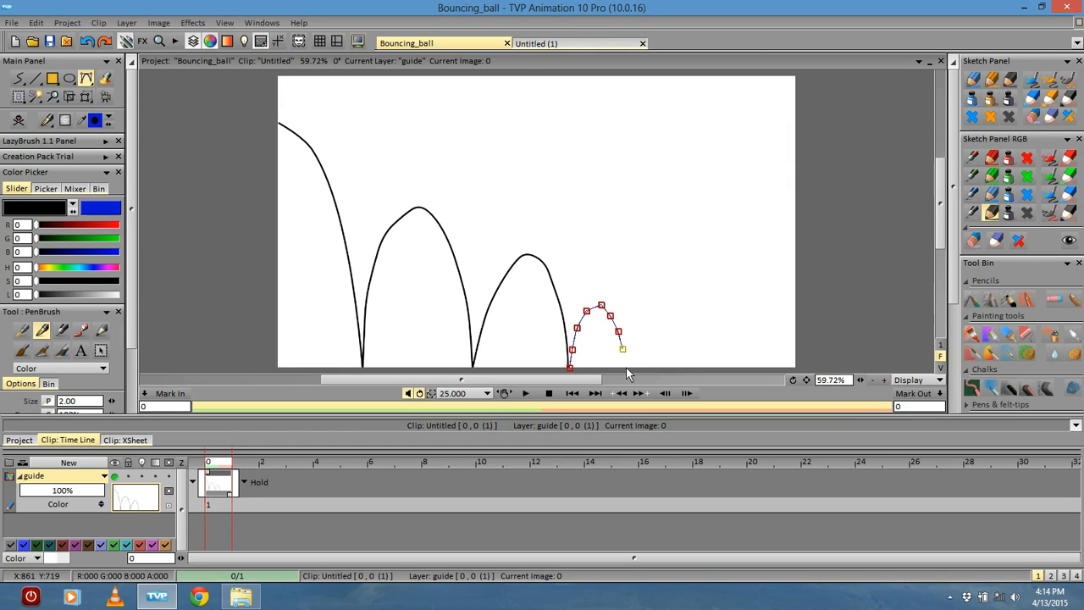
key(Return)
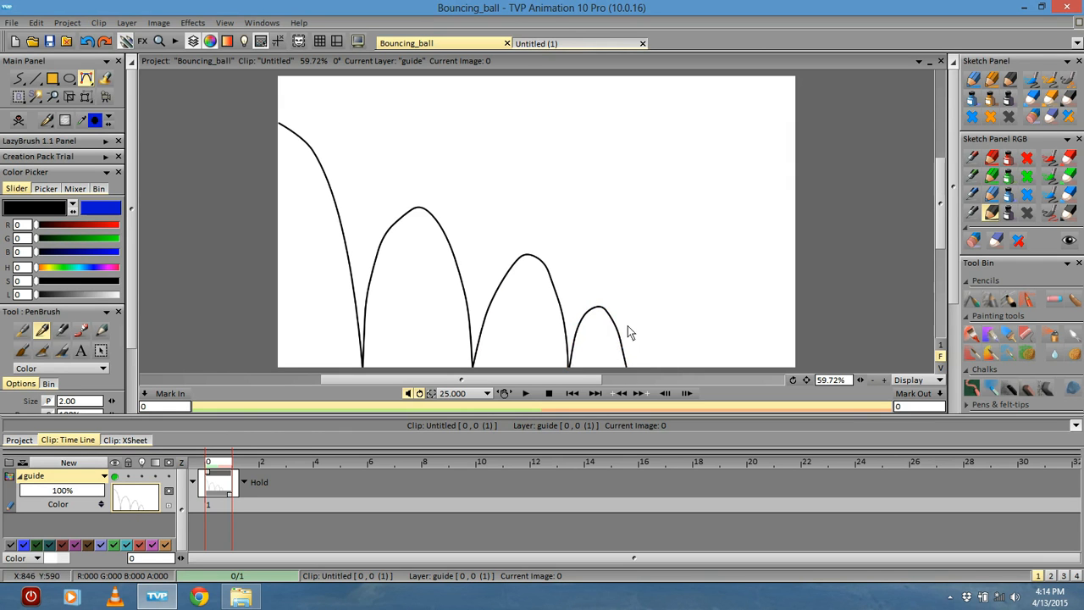
- Draw the fourth, lower and narrower bounce as a B-Spline arc from the third landing point to the bottom edge
click(637, 340)
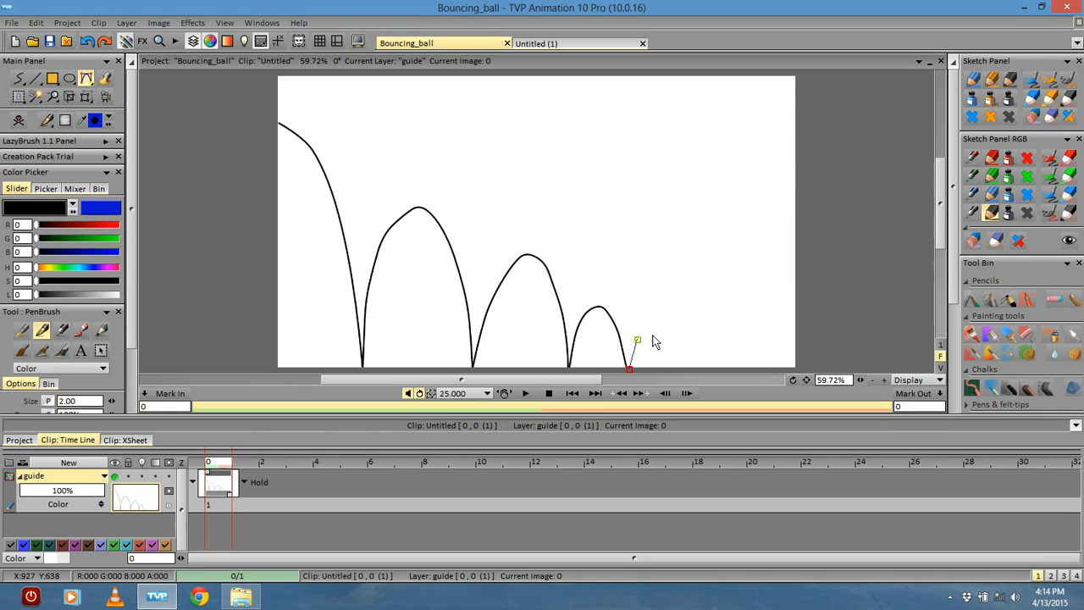
click(662, 336)
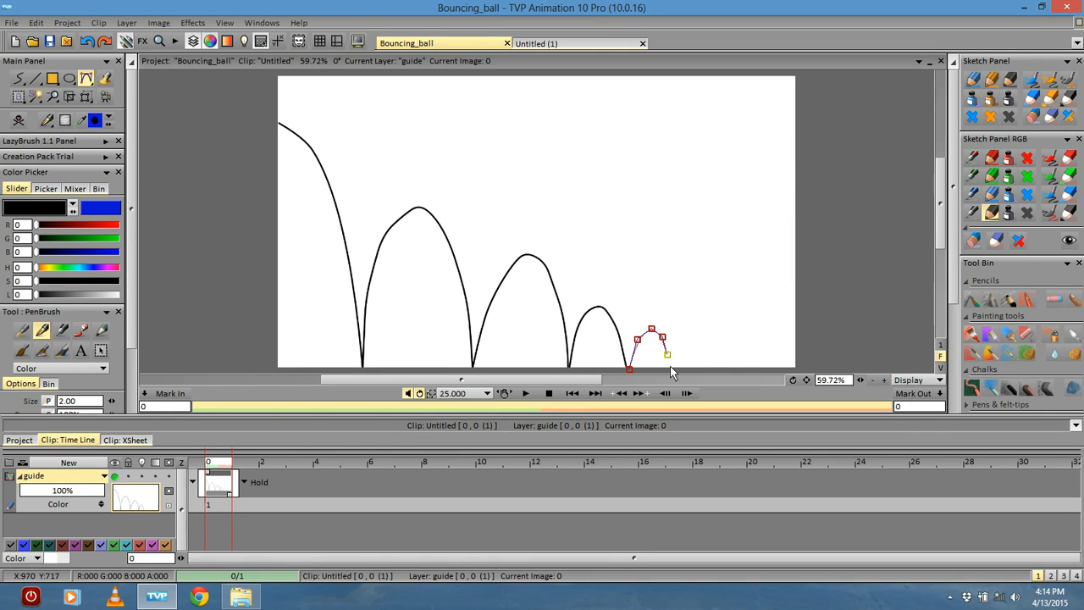
key(Return)
- Finish the path with a tiny fifth B-Spline bounce from the fourth landing point to the canvas's bottom edge
click(670, 366)
click(674, 353)
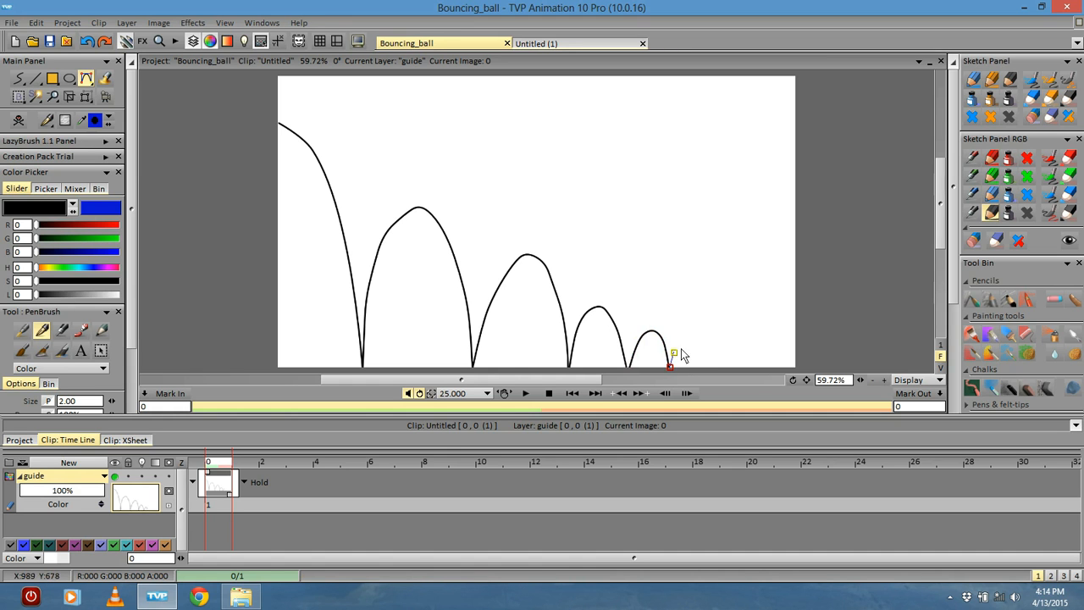
click(695, 366)
key(Return)
- Create an Animation layer named Ball above the guide layer, with its post behaviour set to None
click(76, 462)
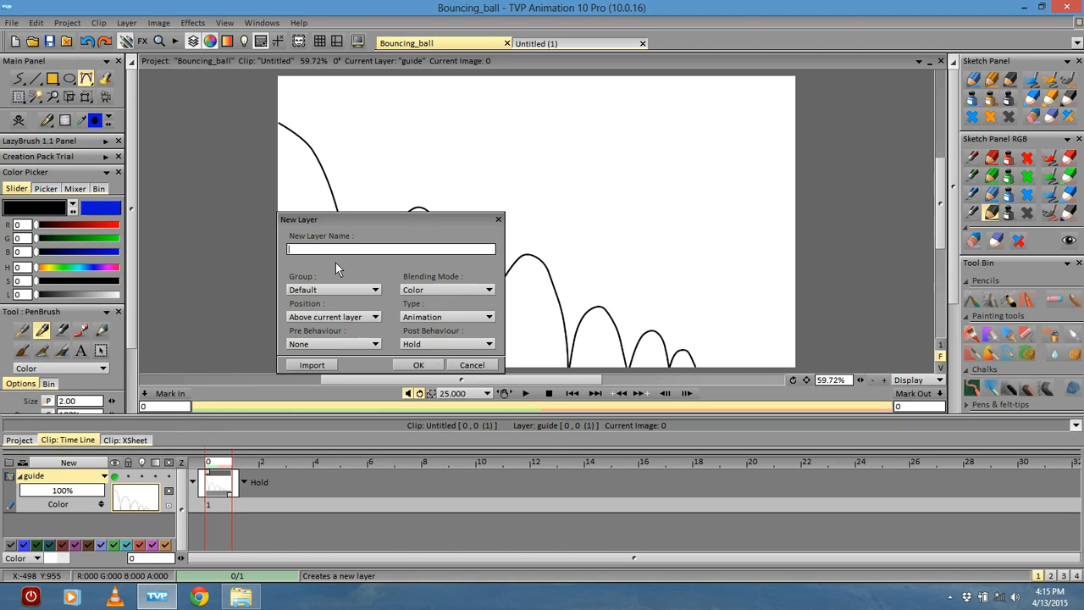
text(Ball)
click(375, 318)
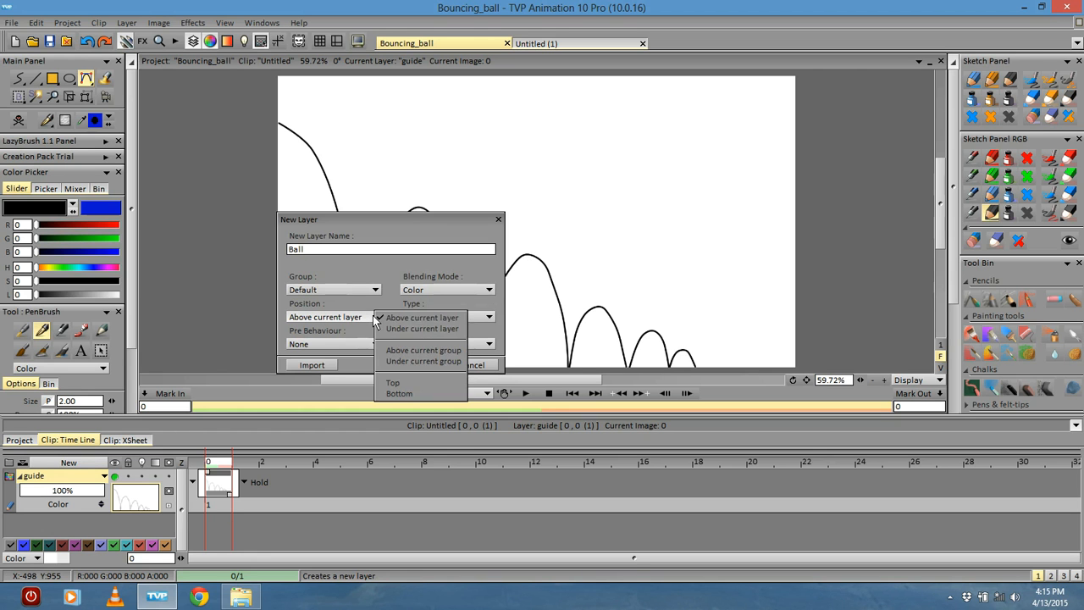
click(418, 316)
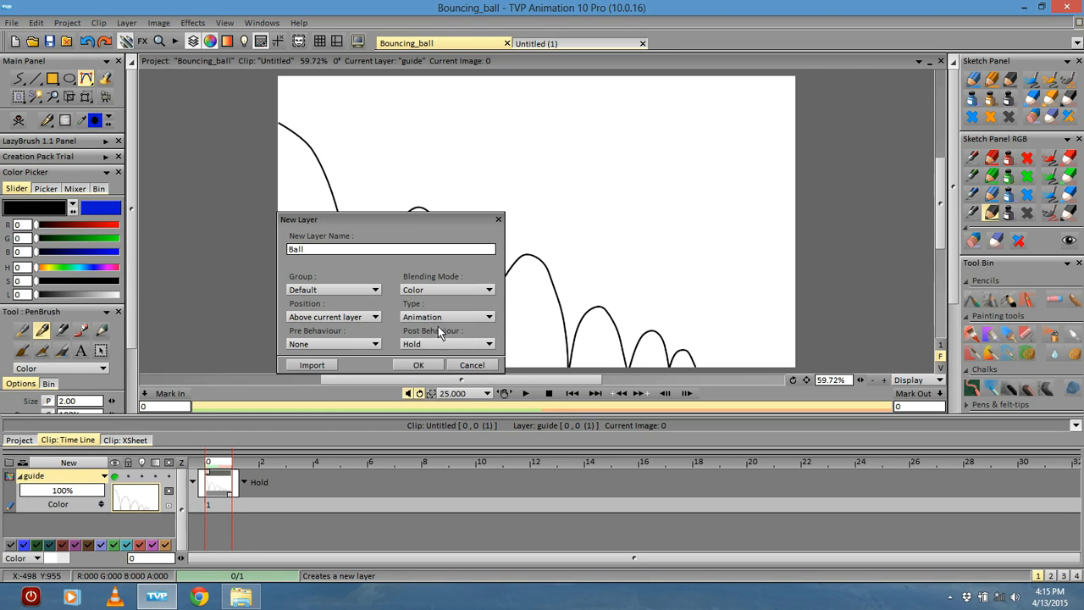
click(443, 344)
click(490, 344)
click(420, 365)
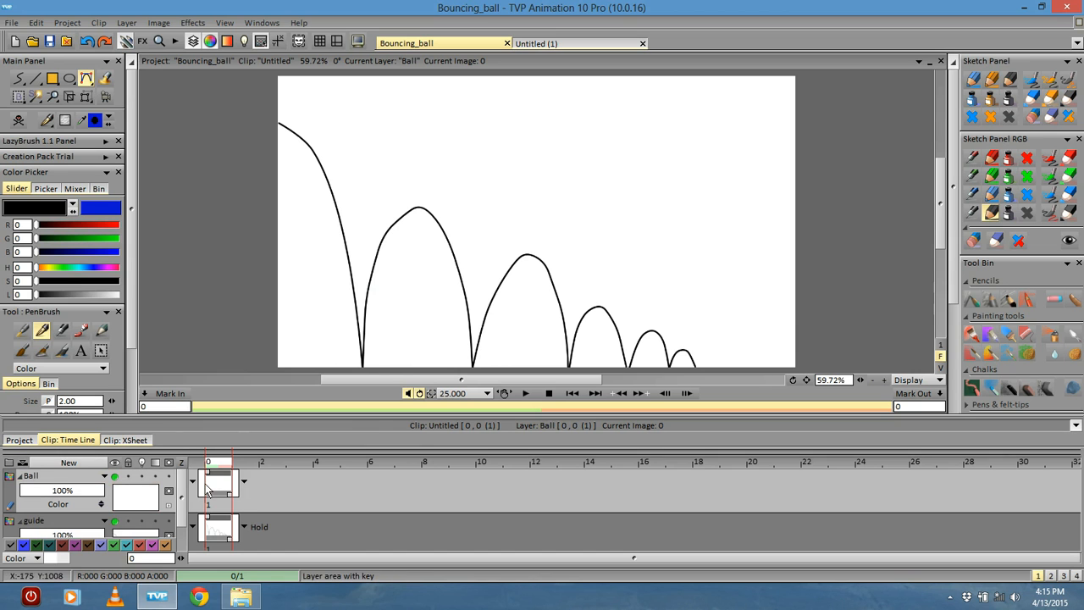
click(244, 481)
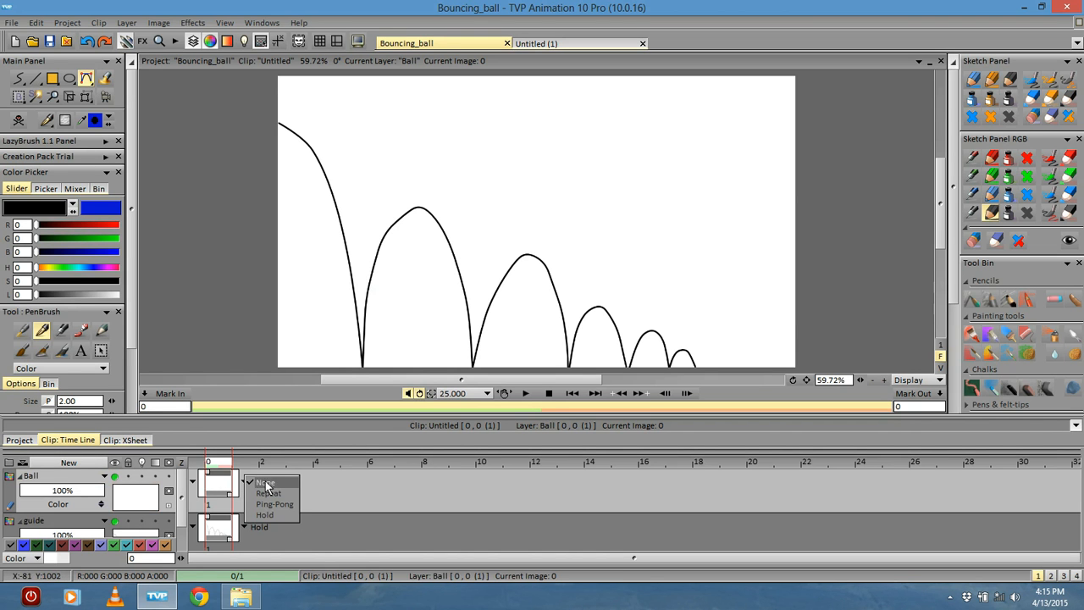
click(272, 483)
- Extend the Ball layer's single image in the timeline to a length of 42 frames
drag(230, 499, 981, 481)
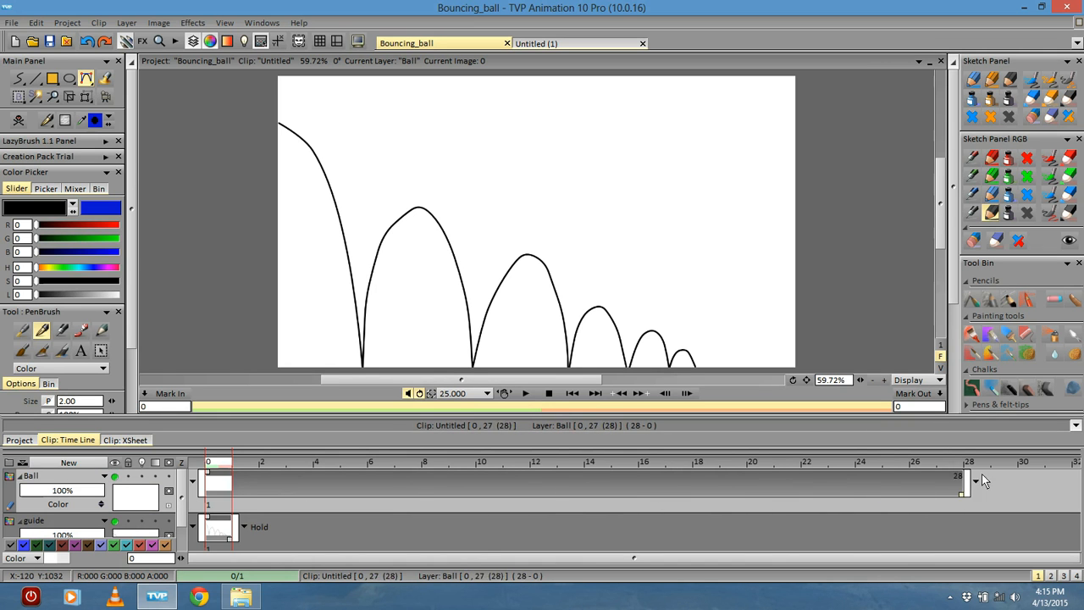
drag(1050, 476, 859, 479)
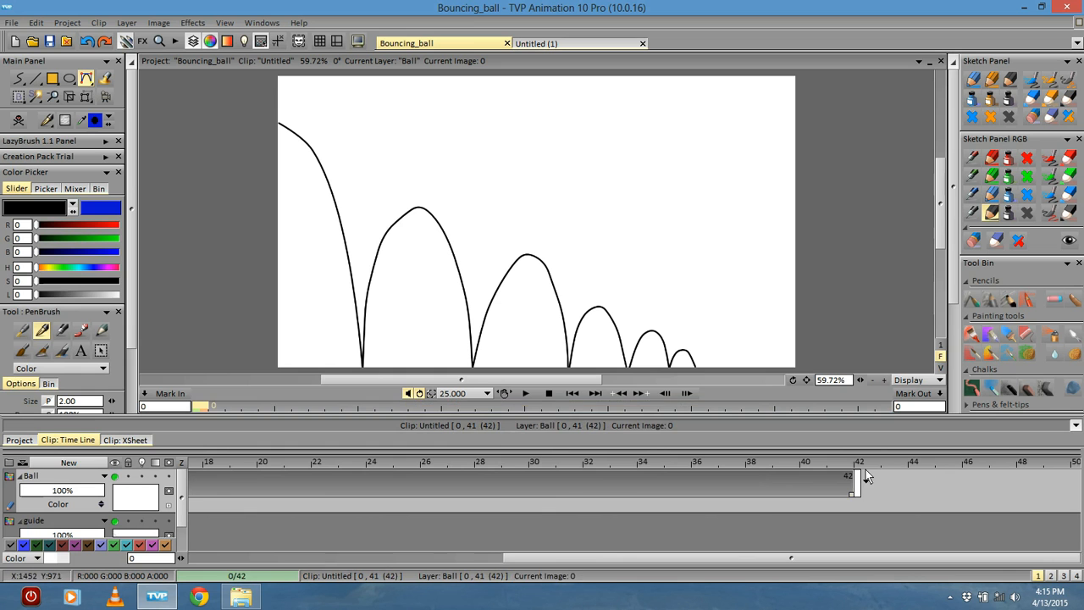
drag(592, 566, 536, 563)
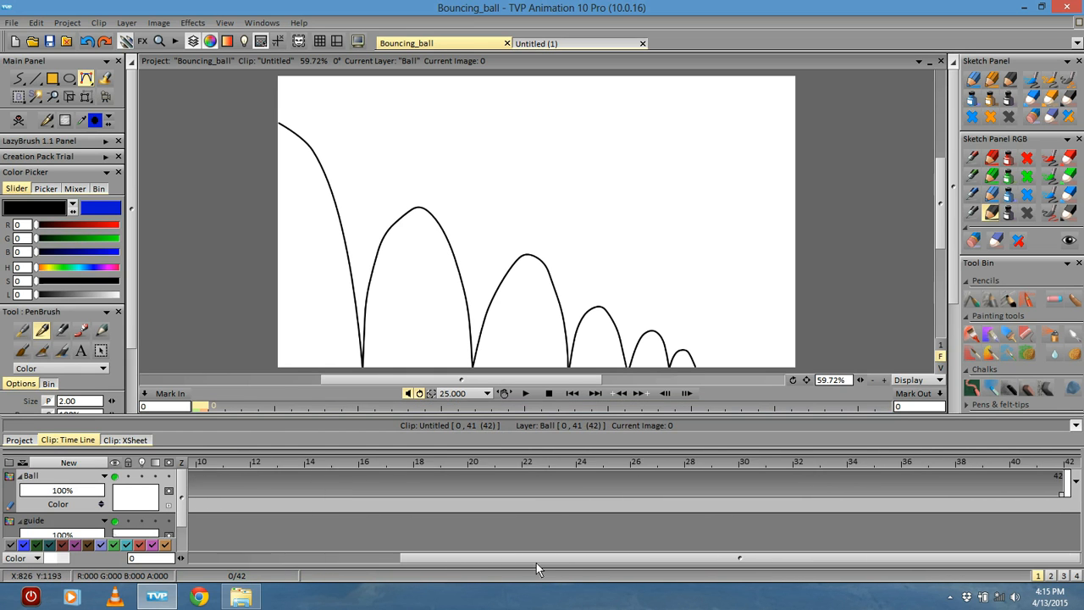
- Select all of the Ball layer's frames and apply the KeyFramer motion effect with its default values to split them into separate images
drag(1068, 508, 488, 507)
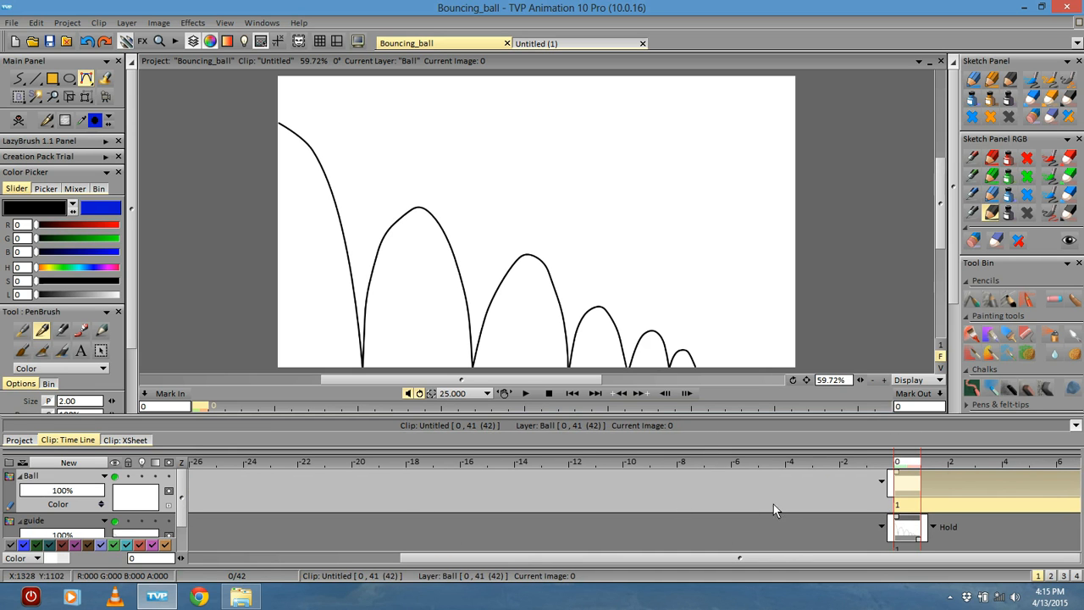
click(189, 27)
mouse_move(216, 115)
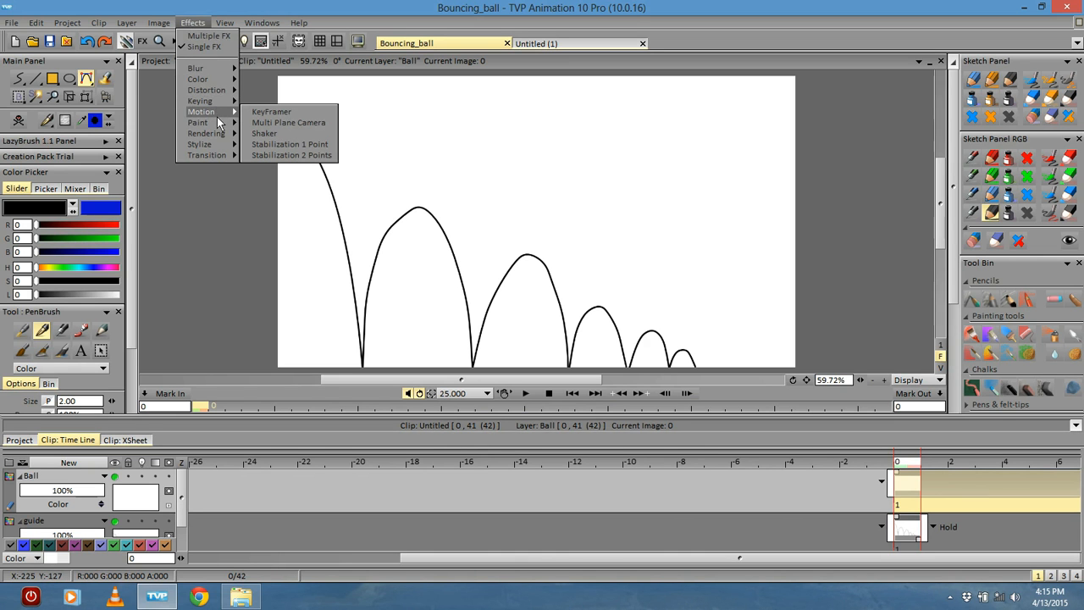
click(266, 113)
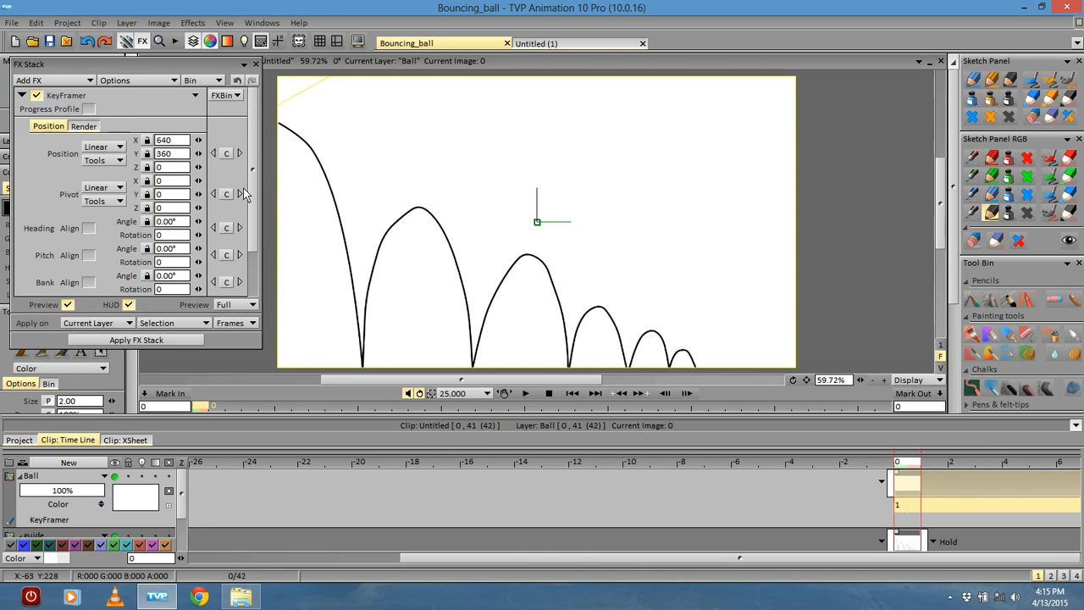
click(166, 341)
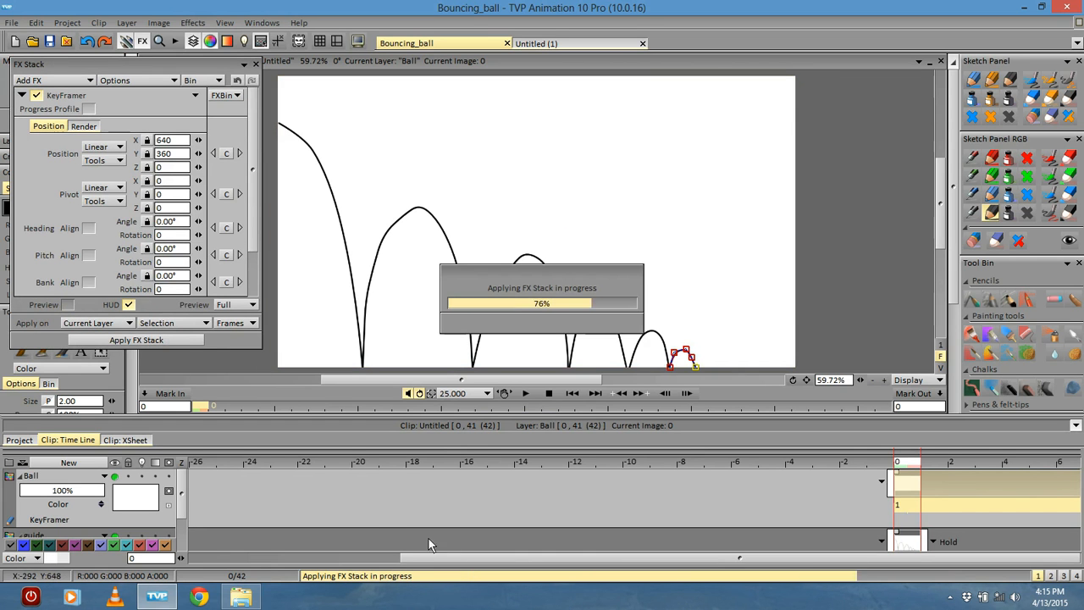
drag(503, 562, 465, 560)
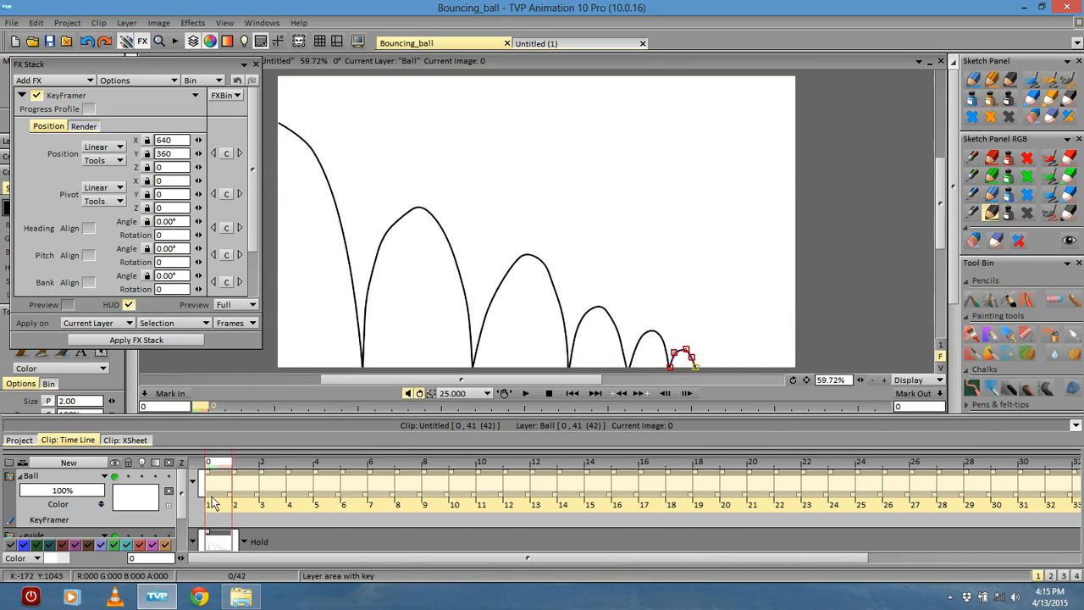
click(243, 65)
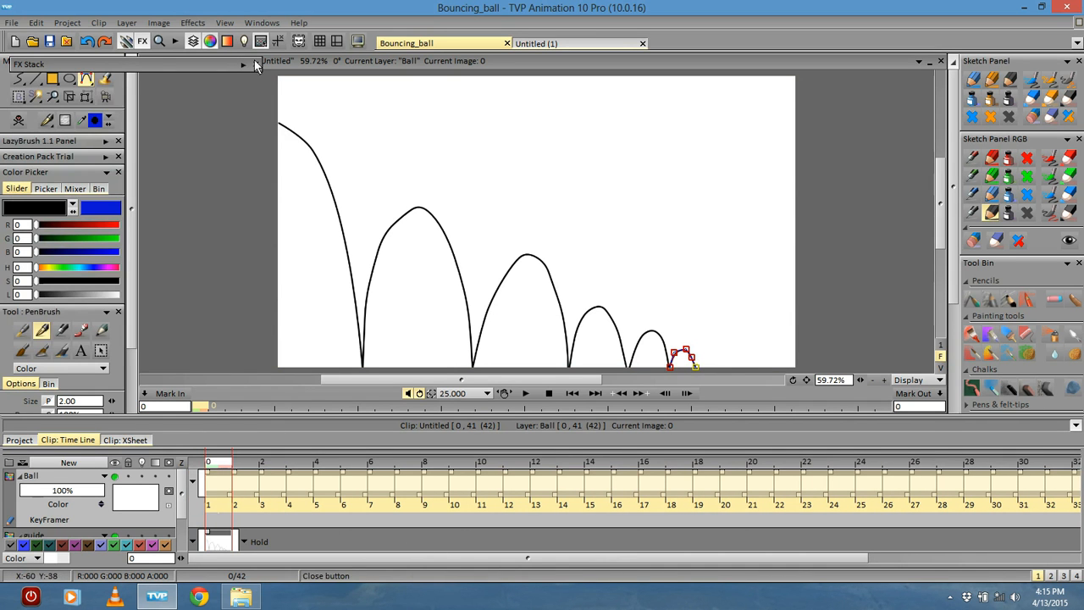
click(256, 64)
- Draw a small outlined circle for the ball on the Ball layer's frame 0, above the first bounce arc
click(223, 503)
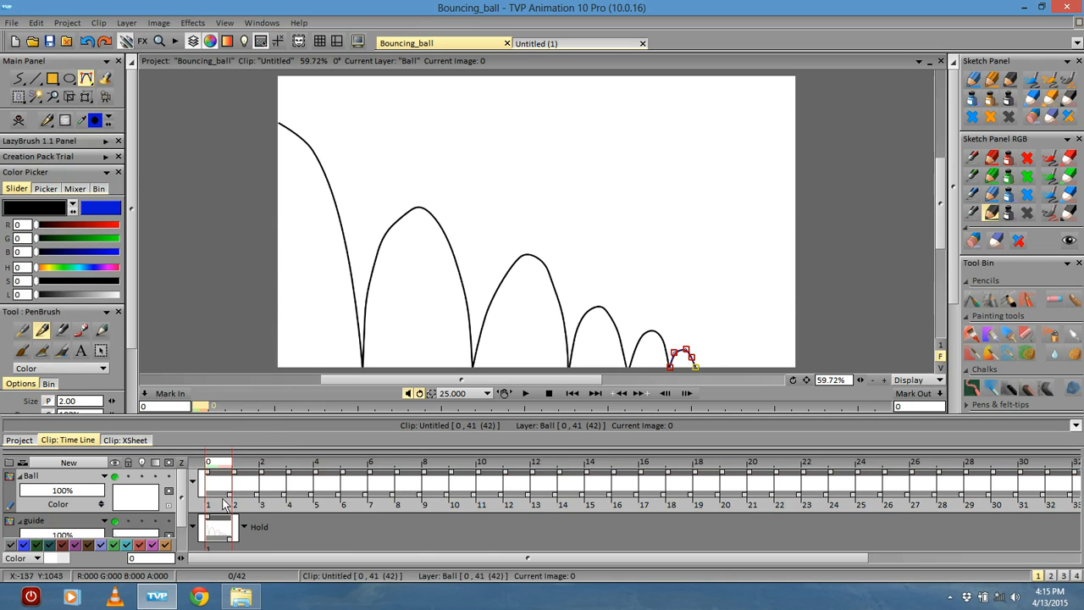
mouse_move(224, 469)
mouse_down()
mouse_move(869, 462)
mouse_move(267, 447)
mouse_move(211, 461)
mouse_up()
right_click(71, 83)
click(71, 83)
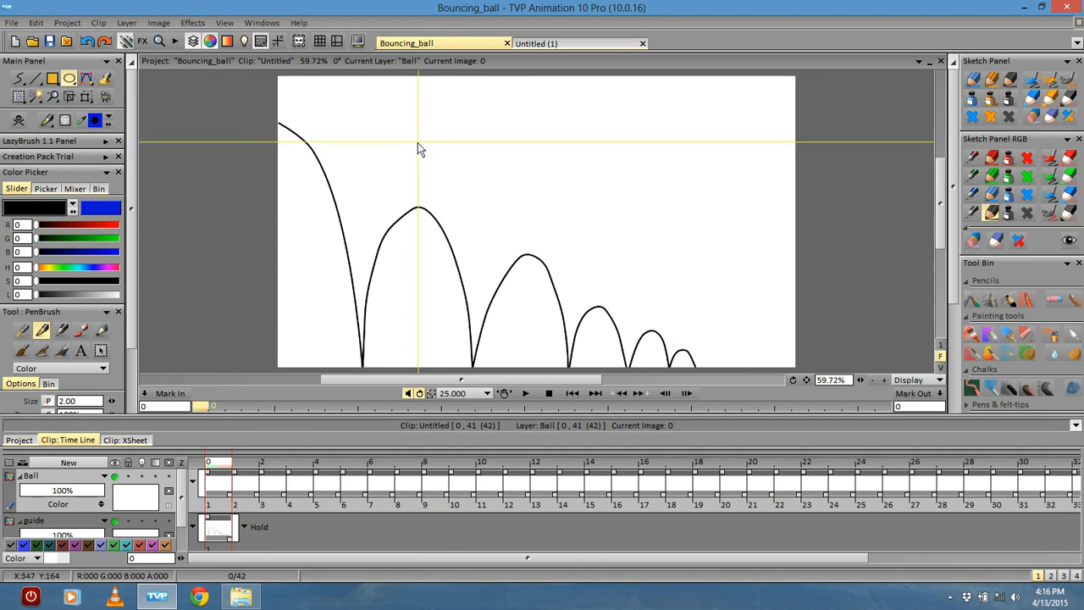
mouse_move(406, 117)
mouse_down()
mouse_move(420, 155)
mouse_move(443, 133)
mouse_move(420, 132)
mouse_up()
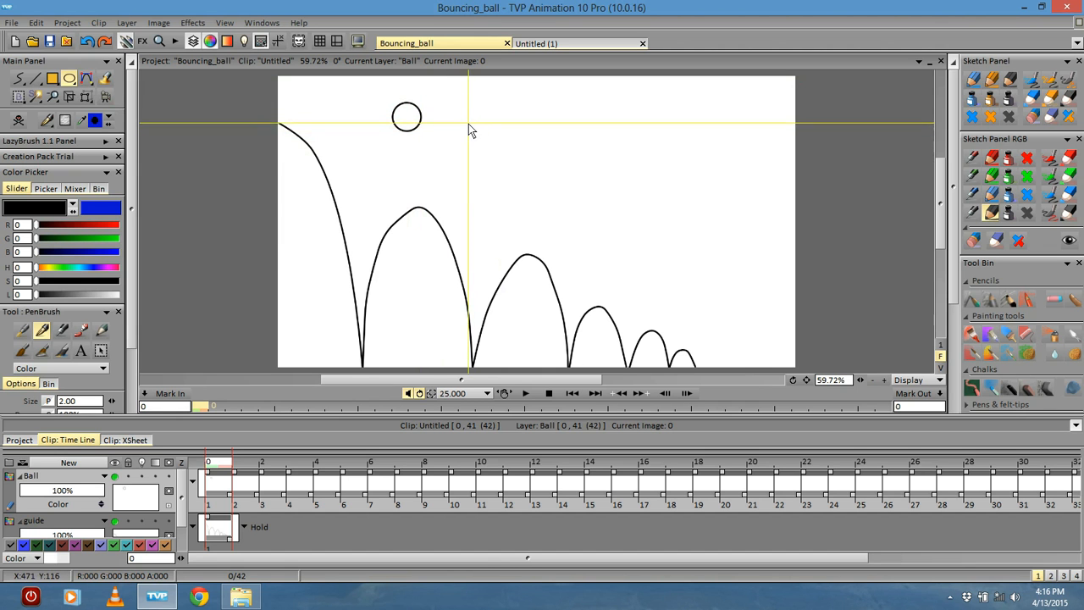
- Copy the circle into a custom brush with a rectangular cut around it
click(21, 100)
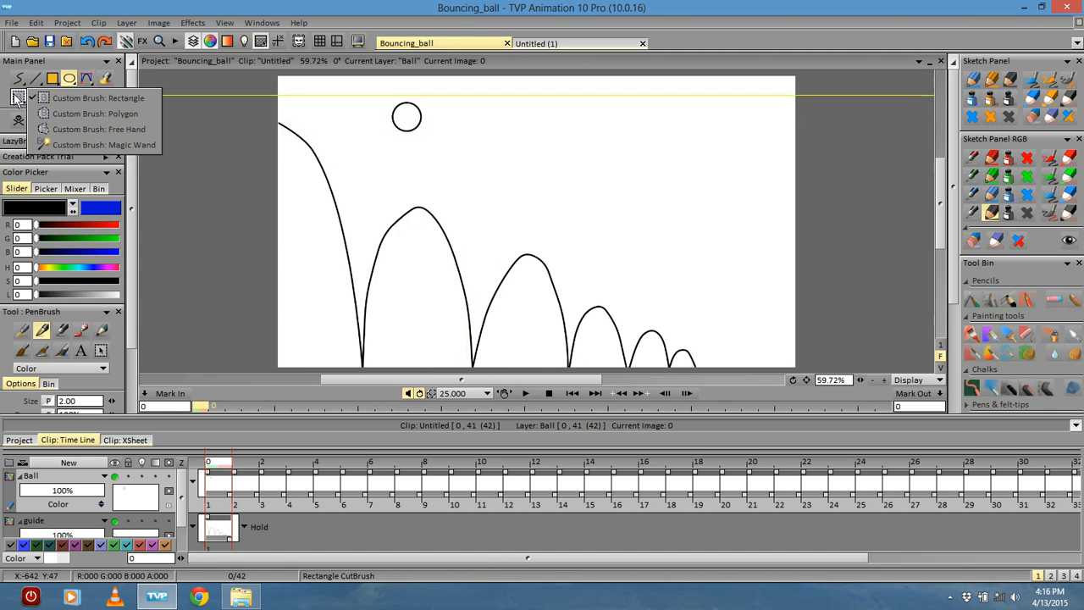
click(71, 97)
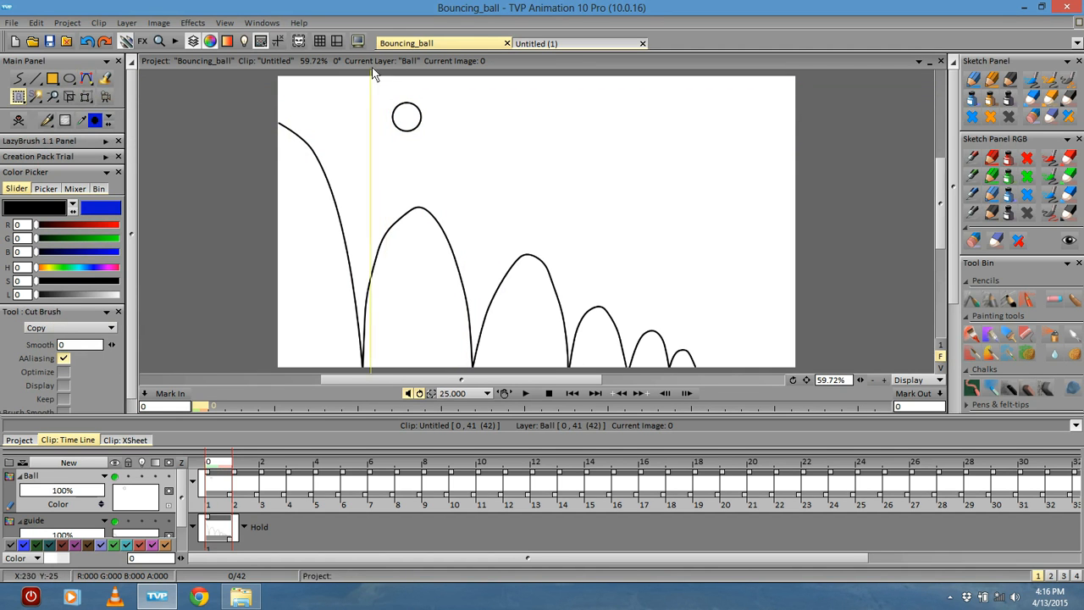
drag(374, 96, 441, 142)
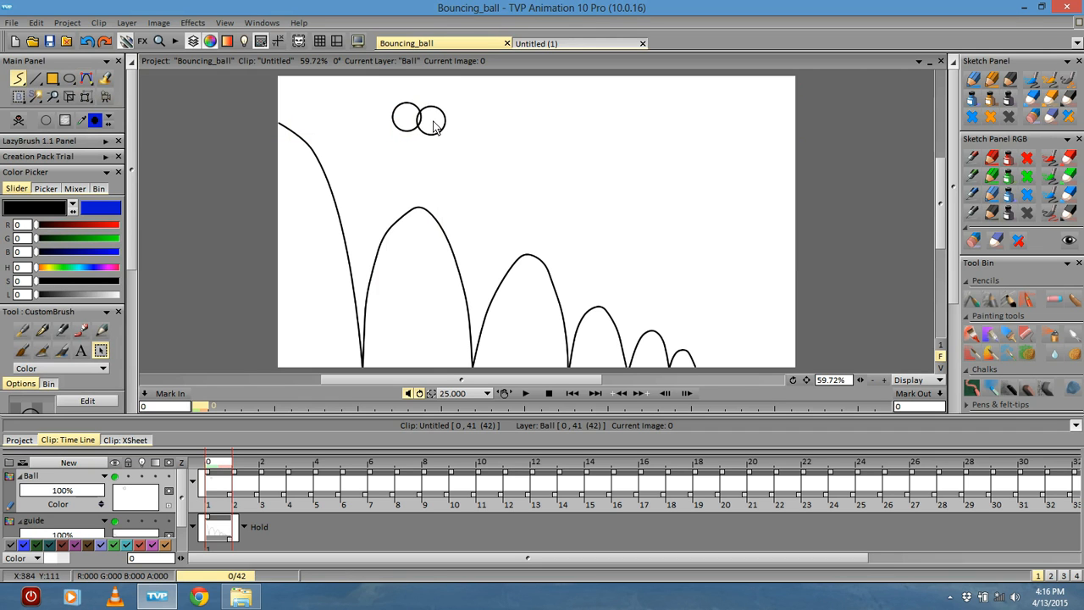
- Clear the original circle from frame 0 and stamp the ball brush at the start of the falling path
click(18, 121)
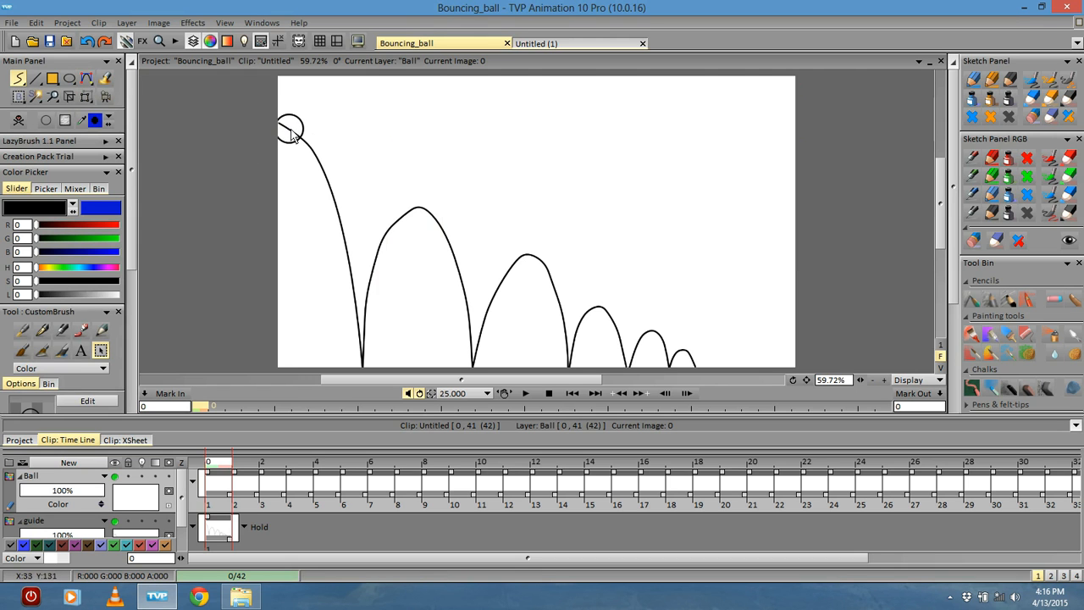
click(288, 129)
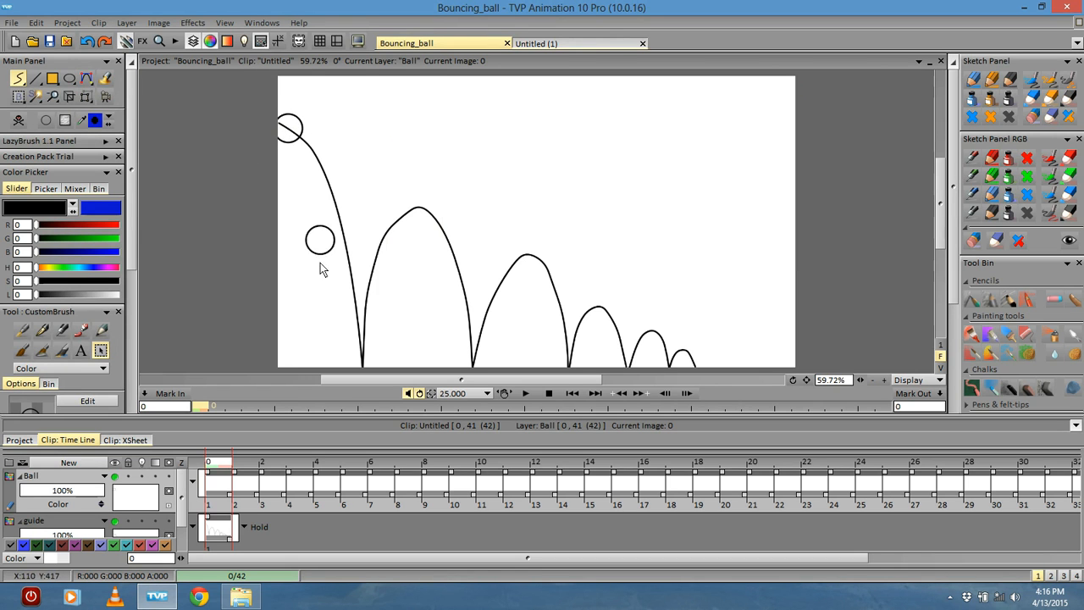
- Go to frame 1, set the light table to show the four previous images, and enable it for the Ball layer
click(245, 469)
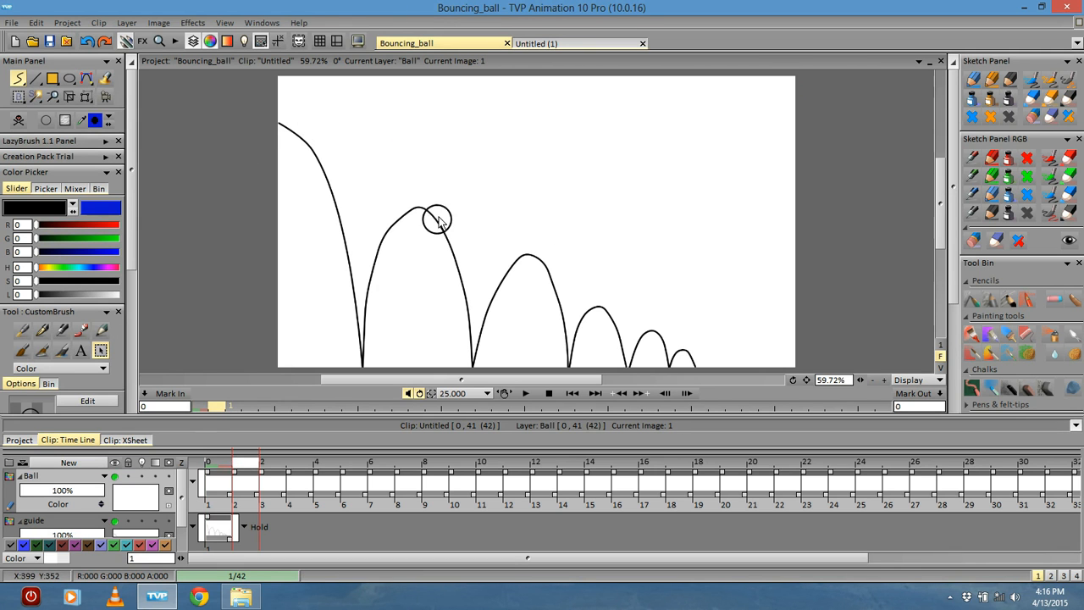
click(244, 42)
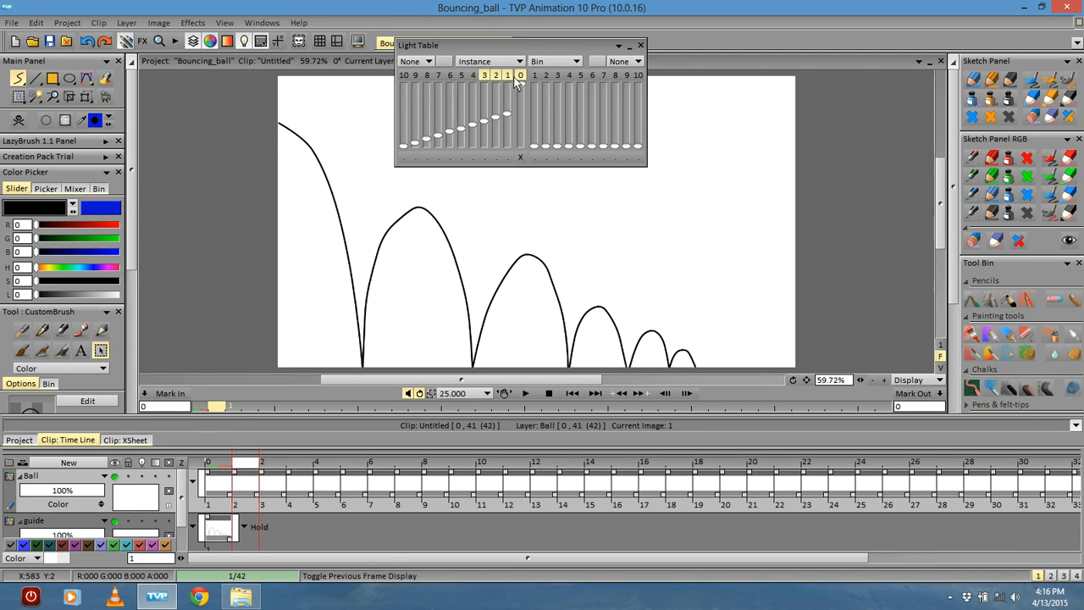
click(483, 76)
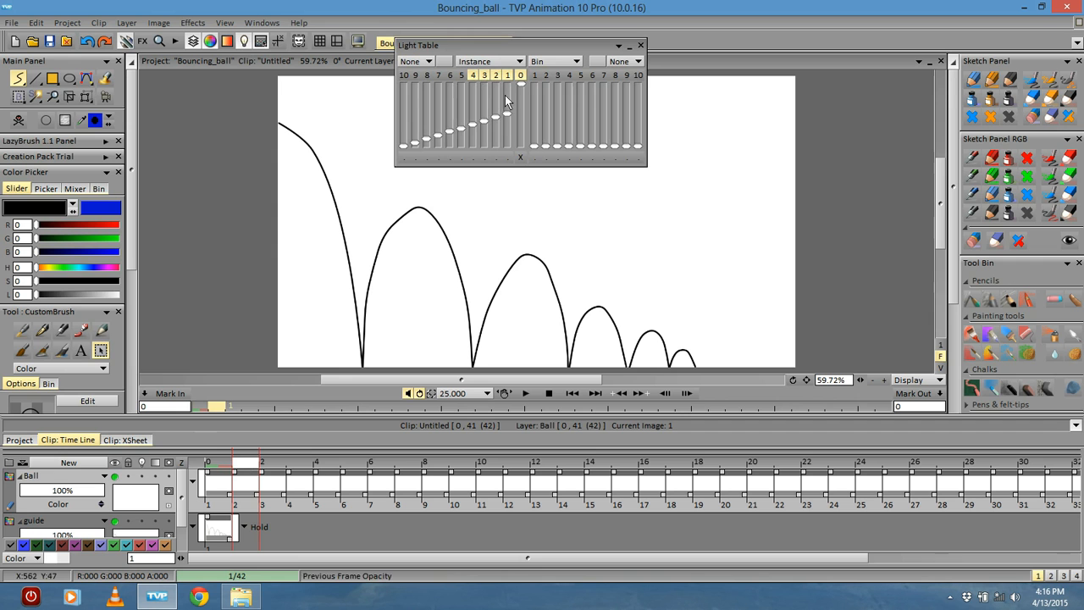
click(641, 46)
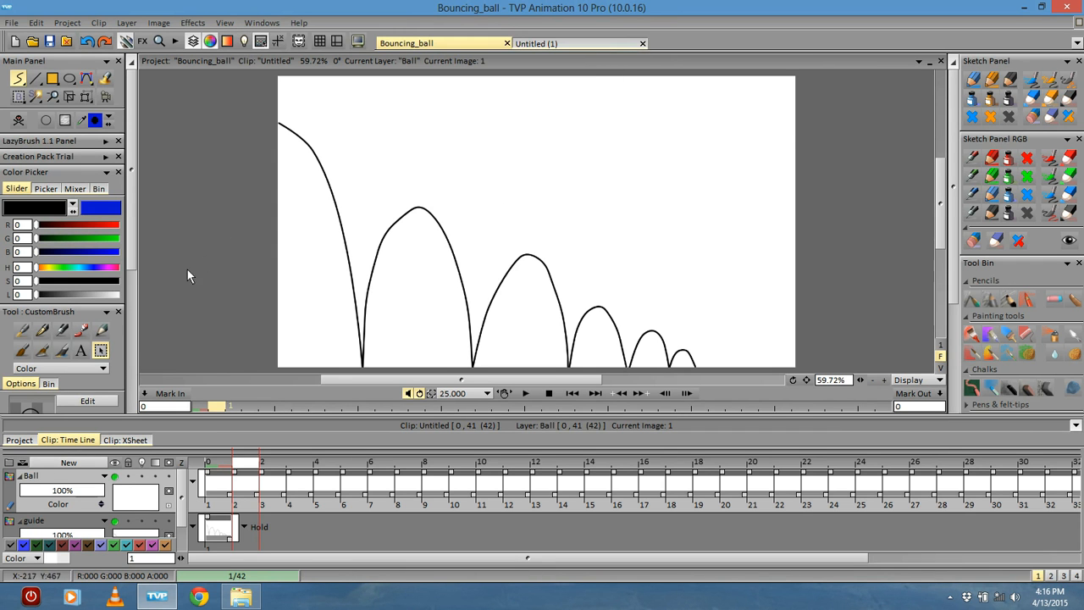
click(142, 477)
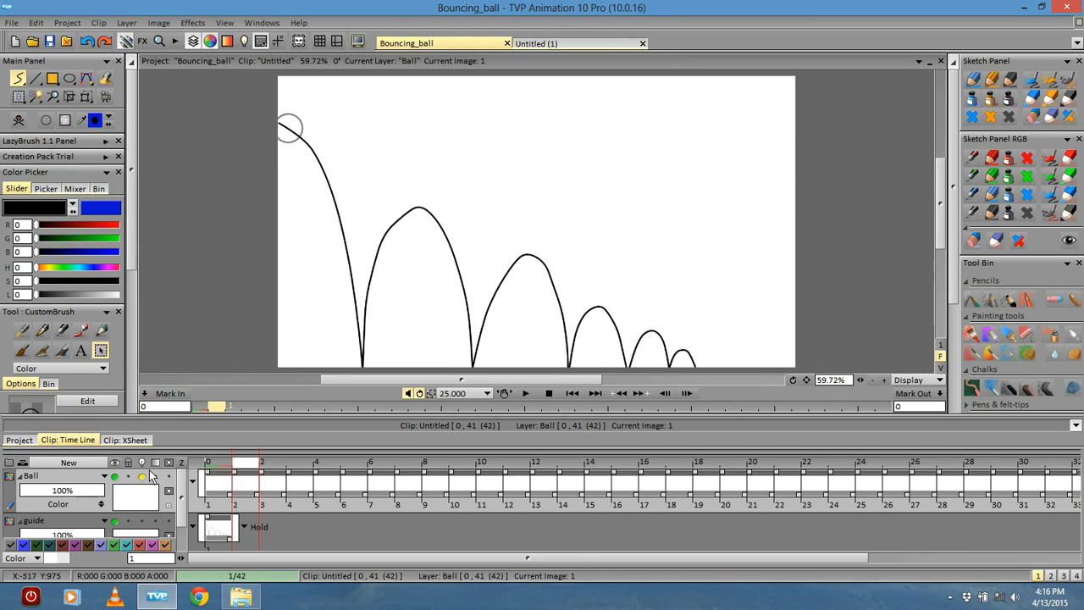
- Stamp the ball down the upper part of the opening fall on frames 1 to 3, with widening spacing
drag(298, 145, 314, 163)
key(ctrl+z)
mouse_move(296, 127)
mouse_down()
mouse_move(295, 161)
mouse_move(309, 163)
mouse_up()
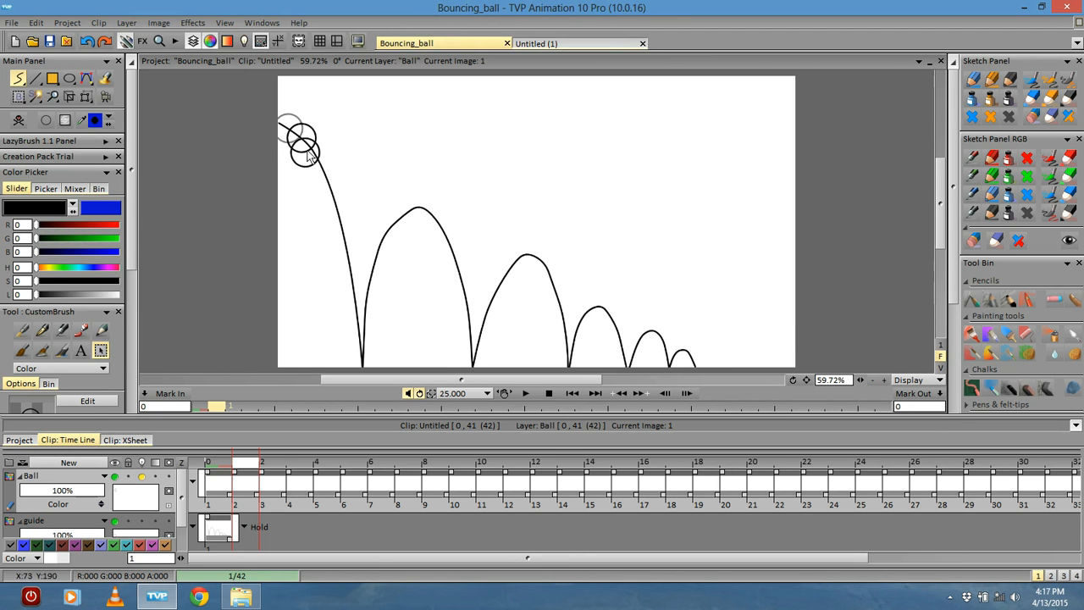
key(Right)
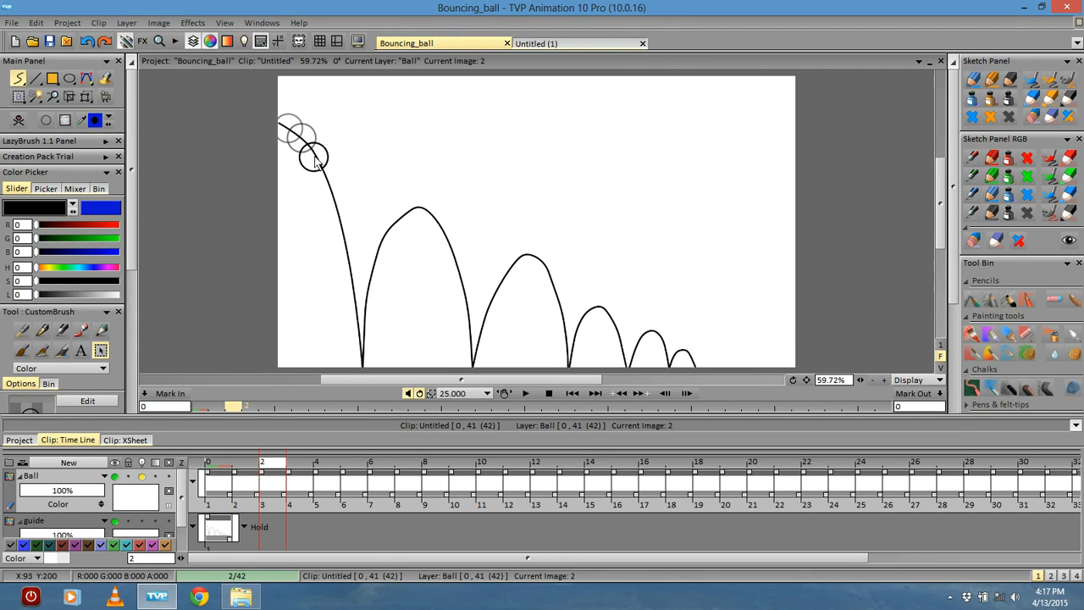
key(Right)
drag(335, 190, 337, 209)
- Stamp the ball down the rest of the opening fall on frames 4 to 6, reaching the ground on frame 6
key(Right)
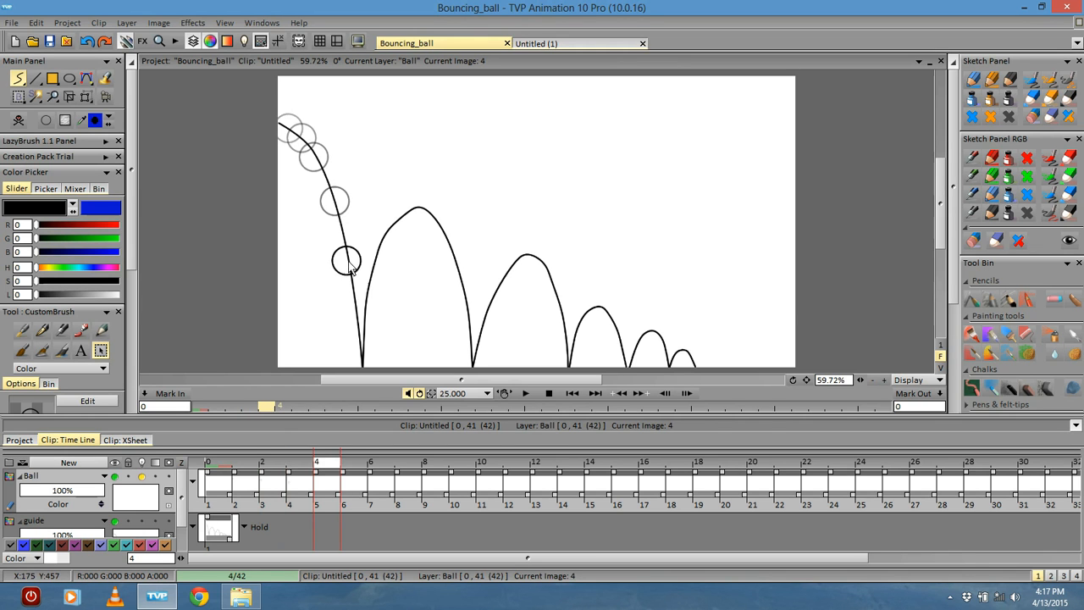
click(349, 263)
key(Right)
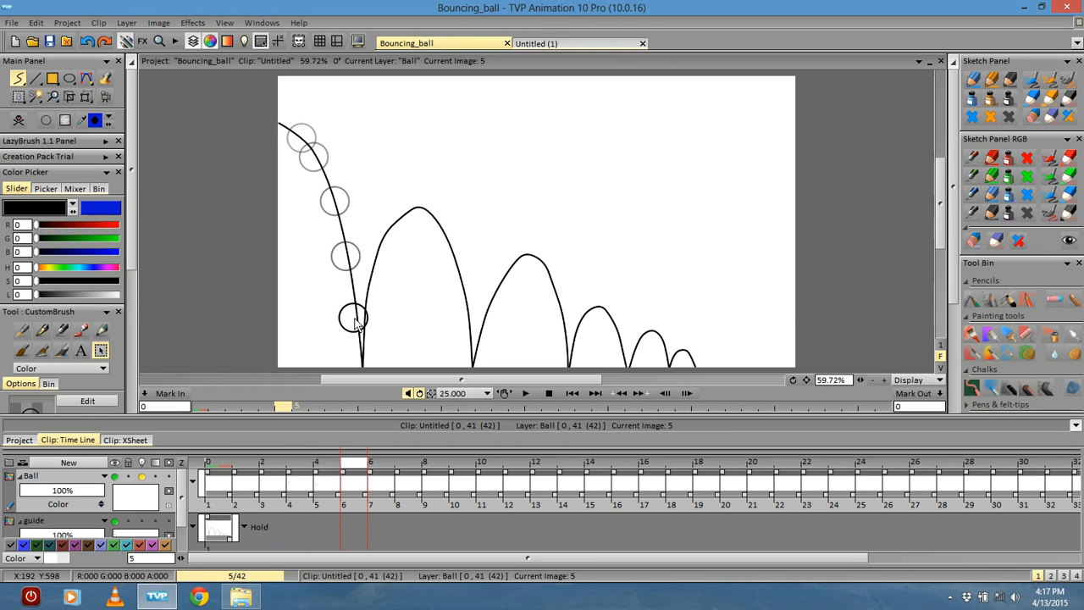
click(356, 323)
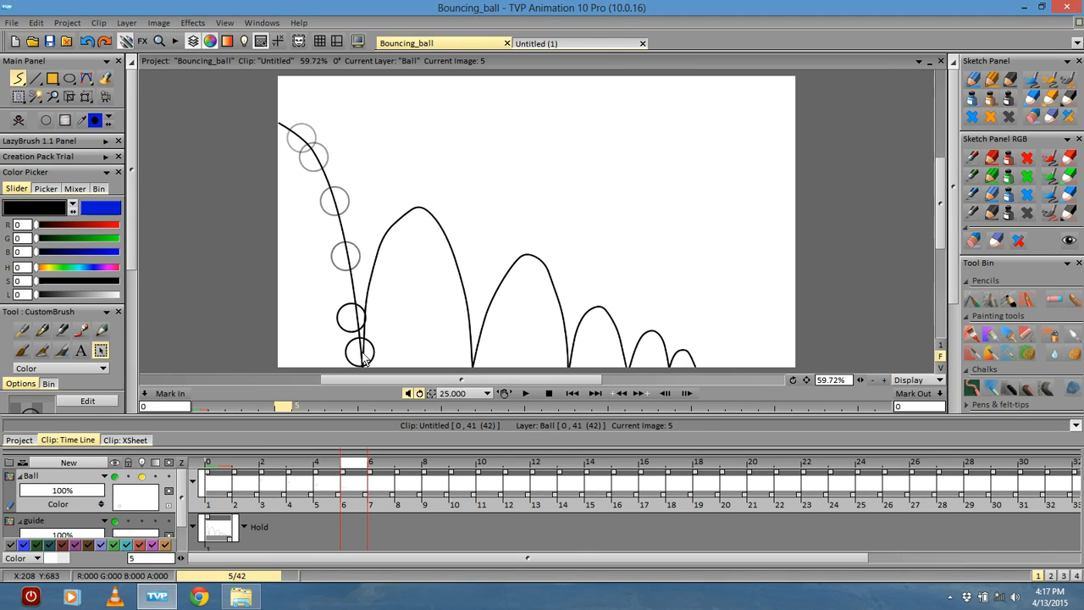
key(Right)
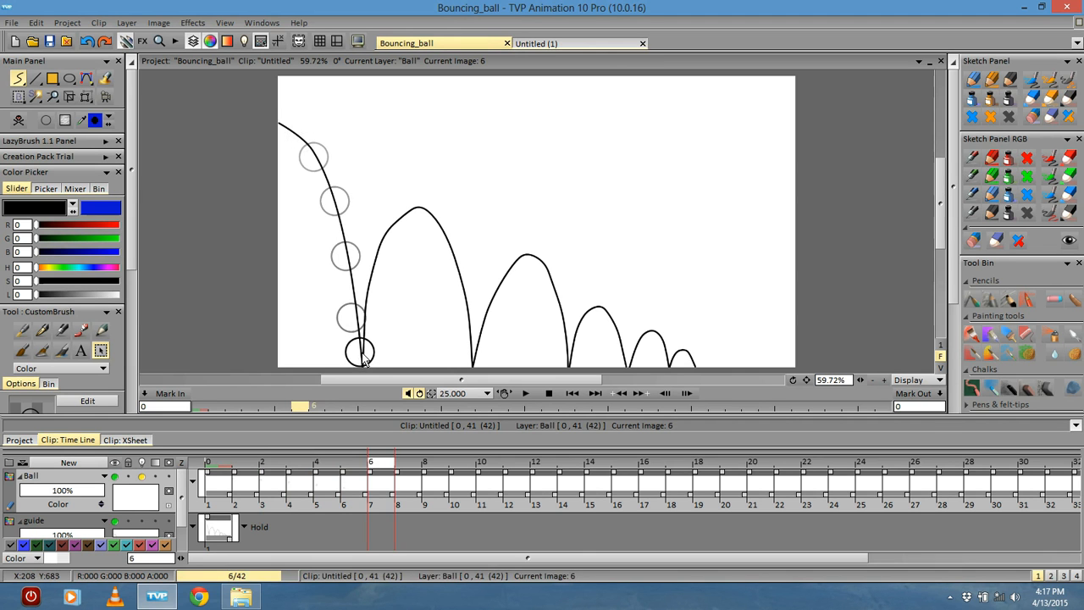
click(363, 359)
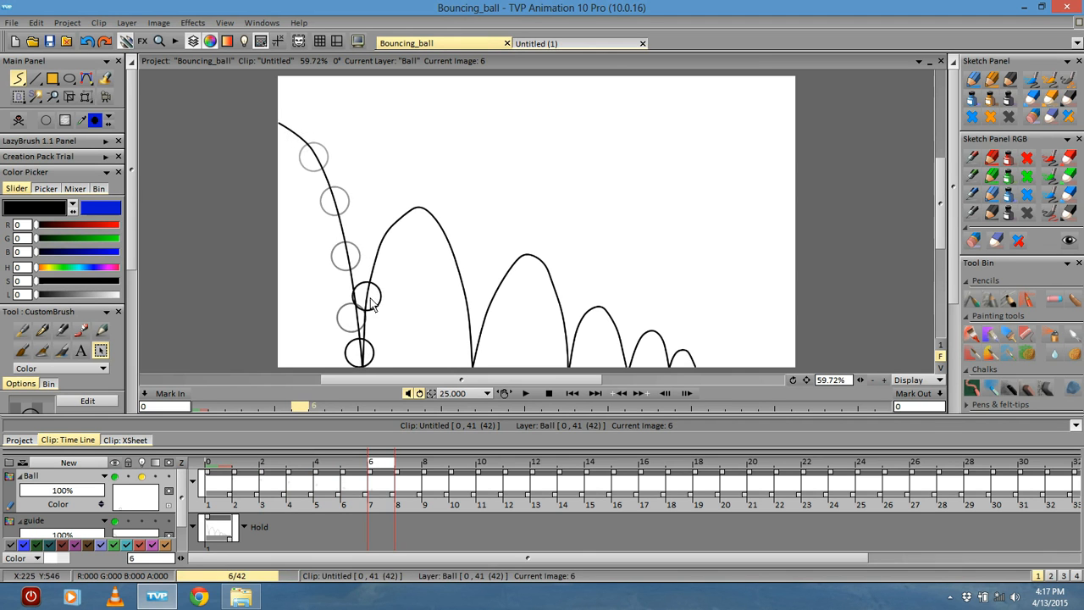
- Stamp the ball up the rising side of the first full bounce arc on frames 7 to 11, tightening the spacing toward the peak
key(Right)
click(370, 307)
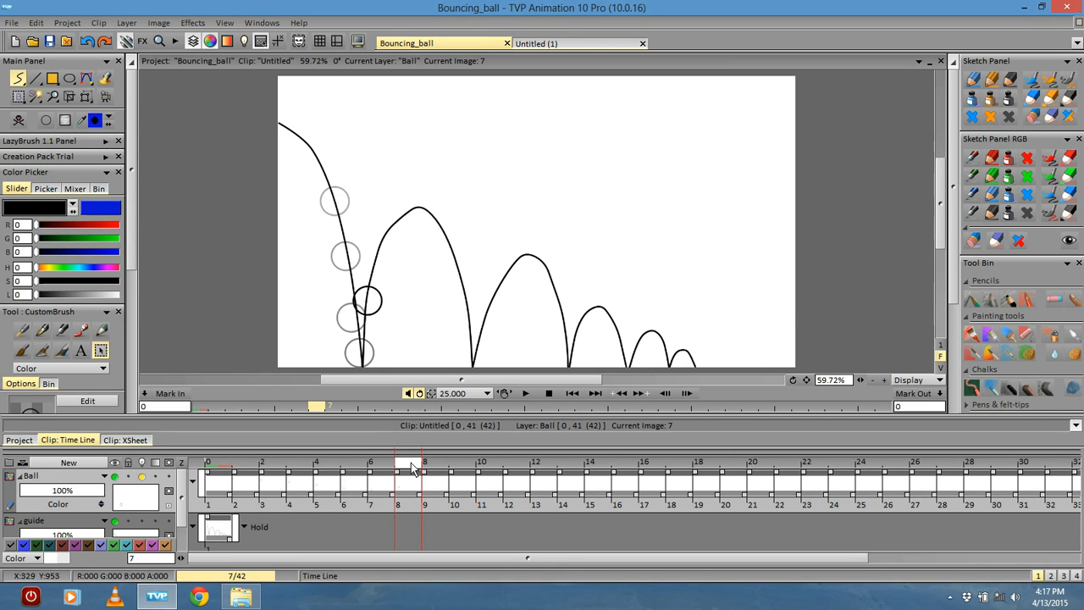
mouse_move(412, 469)
mouse_down()
mouse_move(224, 457)
mouse_move(424, 463)
mouse_up()
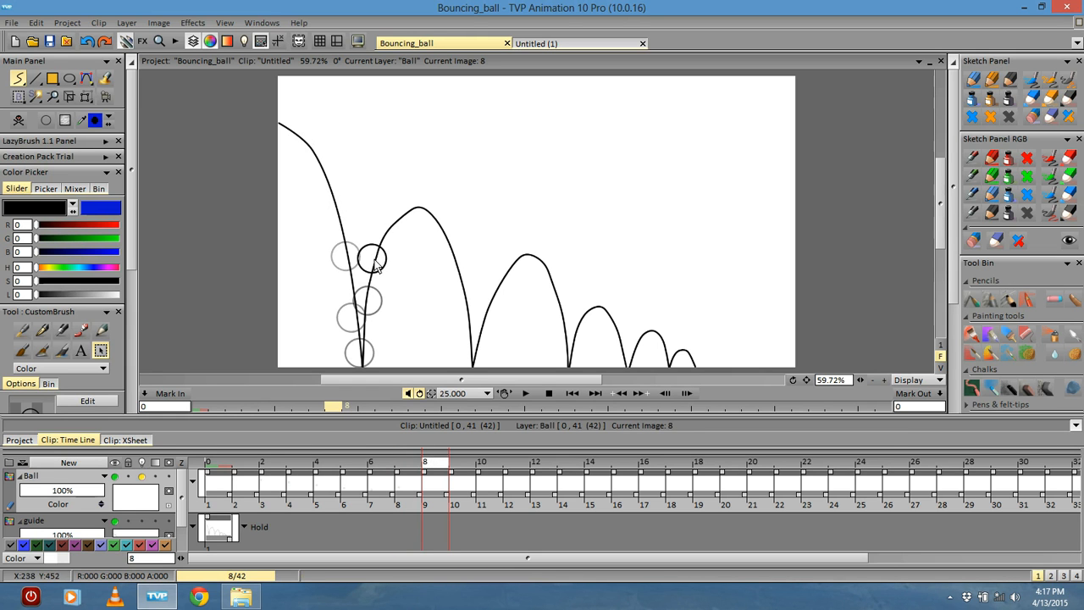
click(378, 263)
click(461, 466)
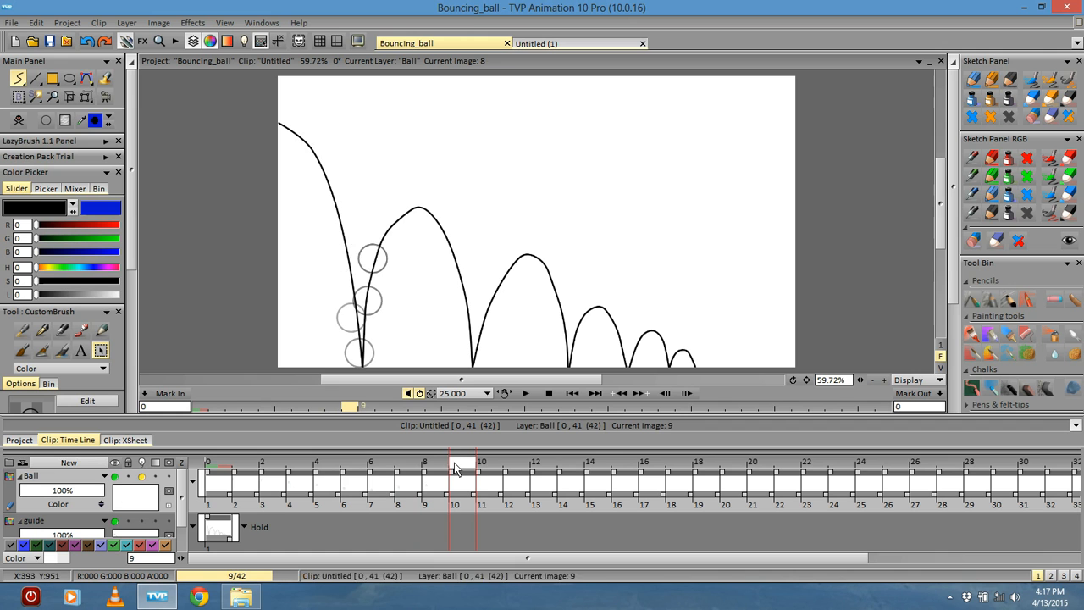
click(383, 236)
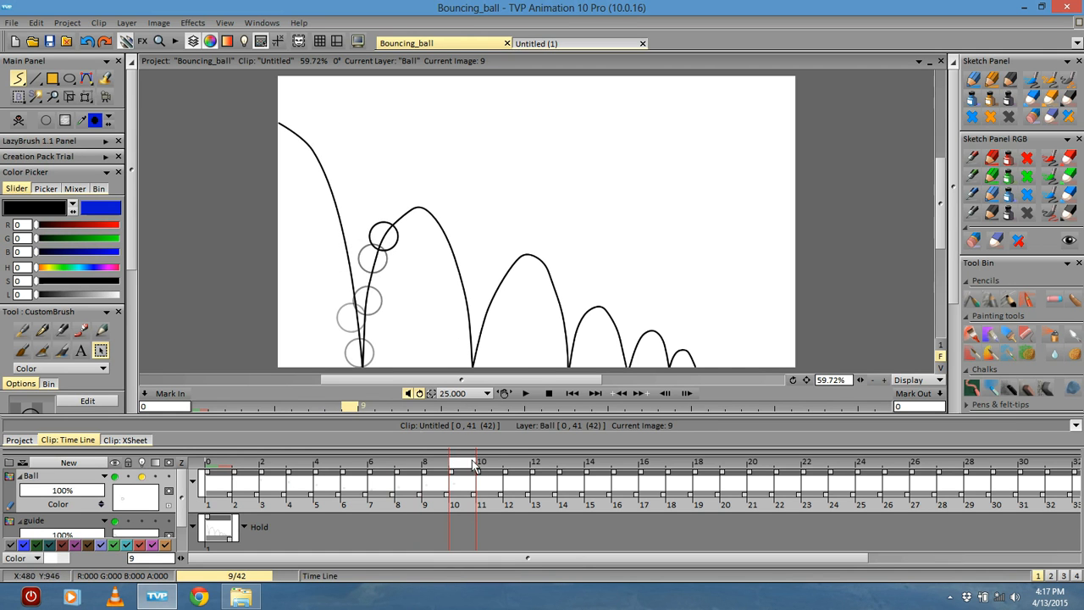
click(493, 482)
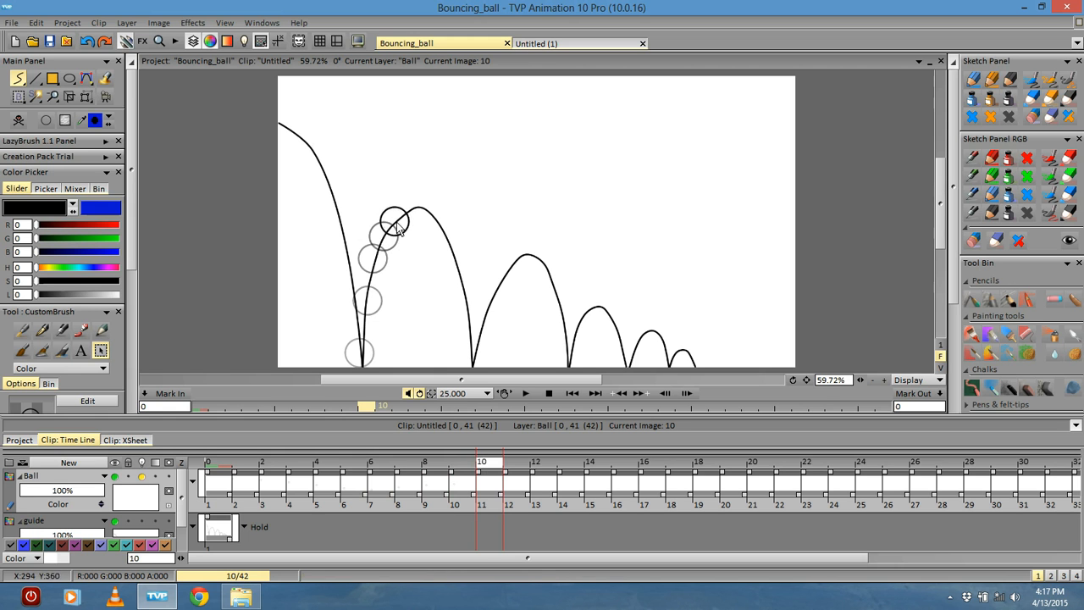
click(393, 222)
click(512, 474)
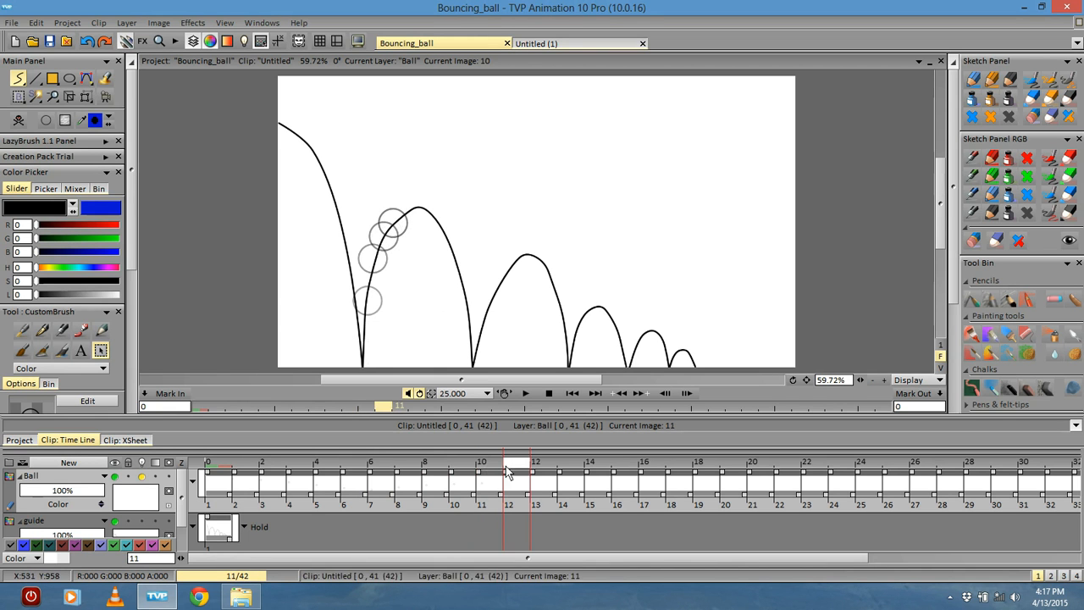
click(402, 212)
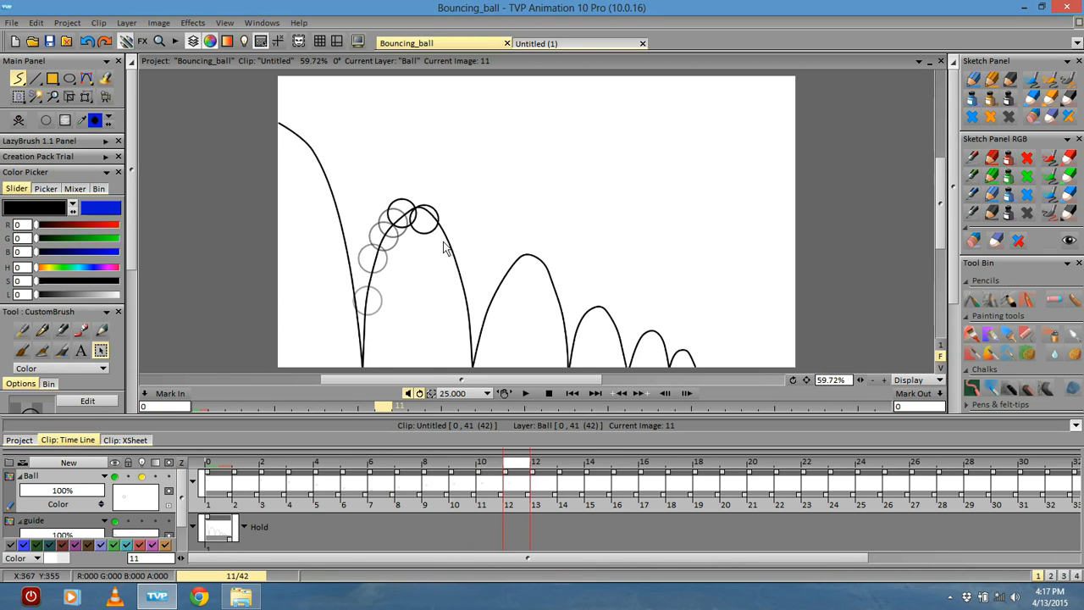
- Stamp the ball over the peak and closely down the first full bounce arc on frames 12 to 15, and go to frame 16
click(534, 474)
click(418, 205)
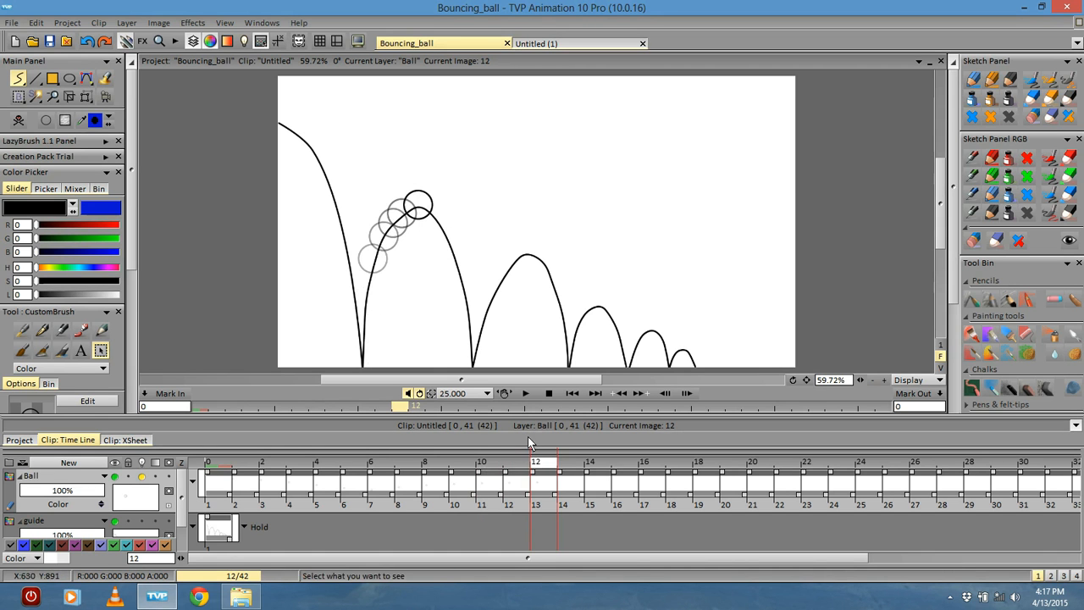
click(563, 468)
click(433, 218)
key(Right)
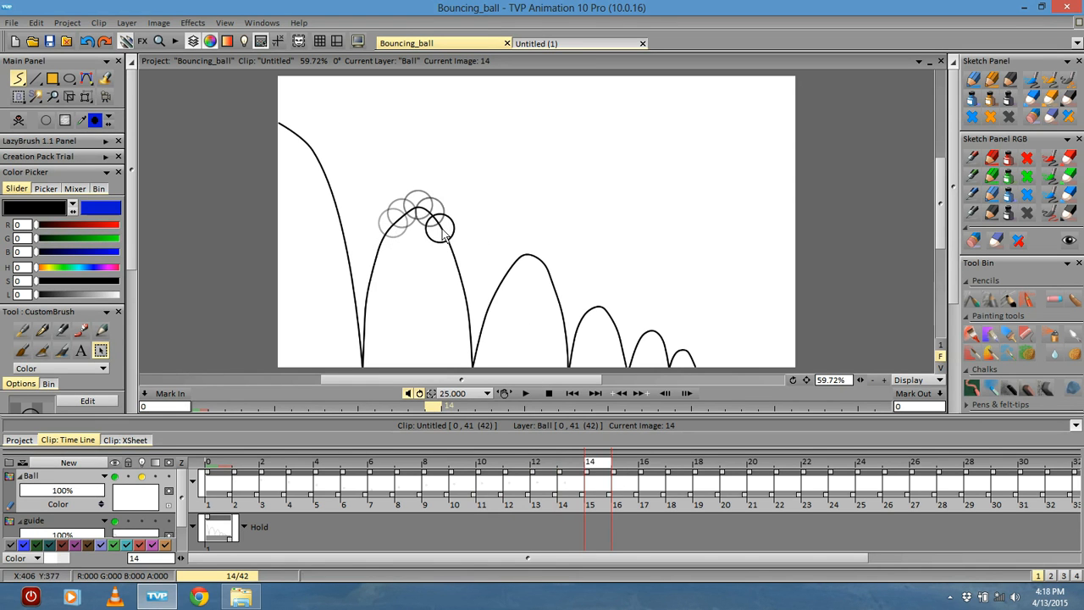
click(442, 229)
click(615, 476)
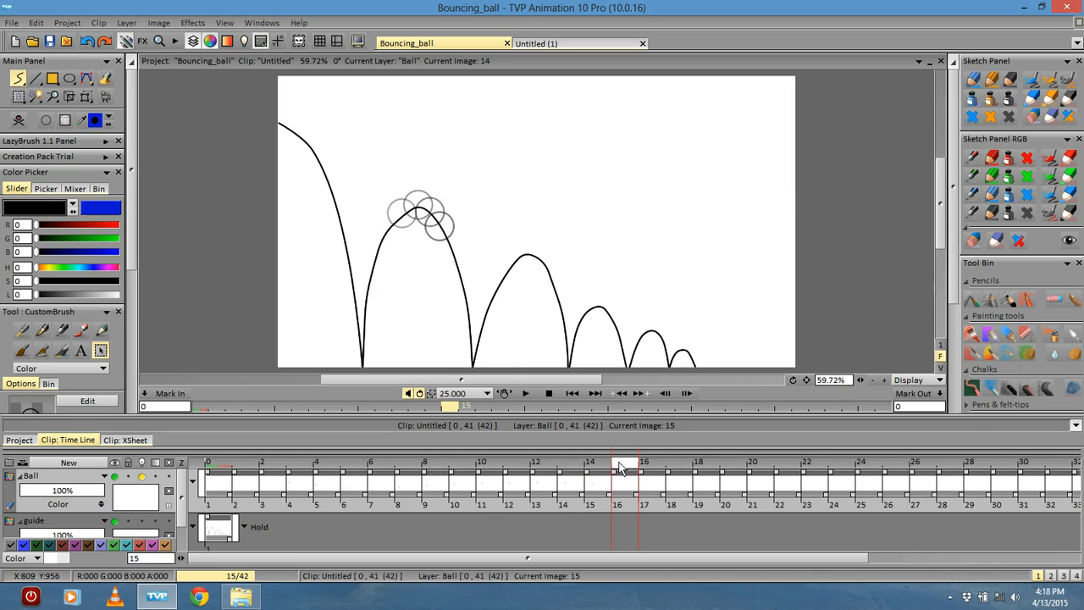
click(449, 242)
click(653, 476)
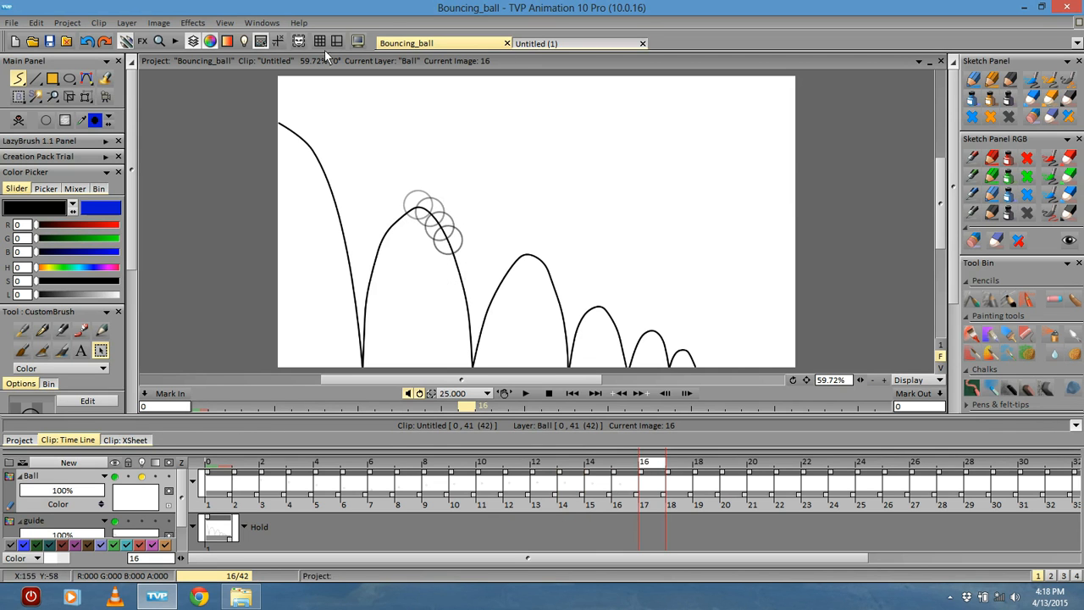
- Extend the light table to show more previous images, as far back as the ninth
click(244, 42)
click(450, 76)
click(428, 75)
click(416, 76)
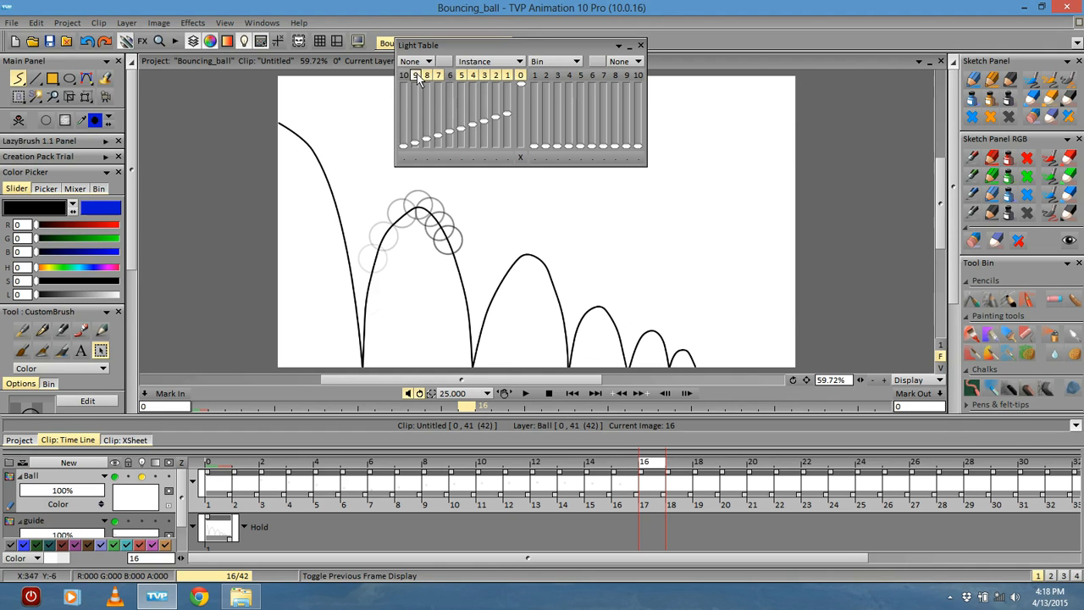
click(640, 45)
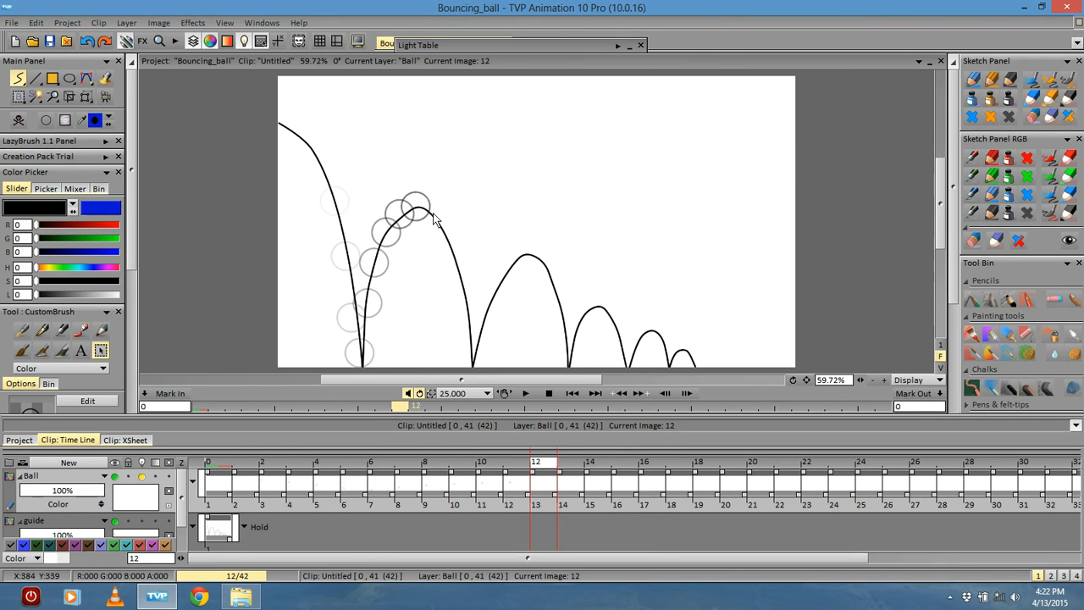
- Stamp the ball down the first full bounce arc on frames 12 to 16 with widening spacing, ending on the ground
click(433, 220)
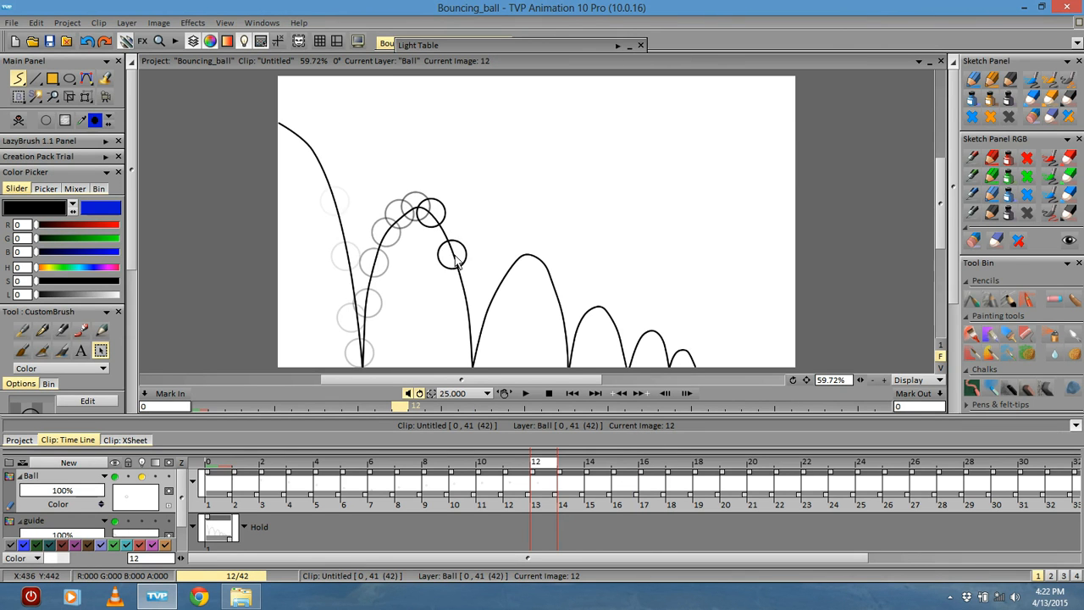
key(Right)
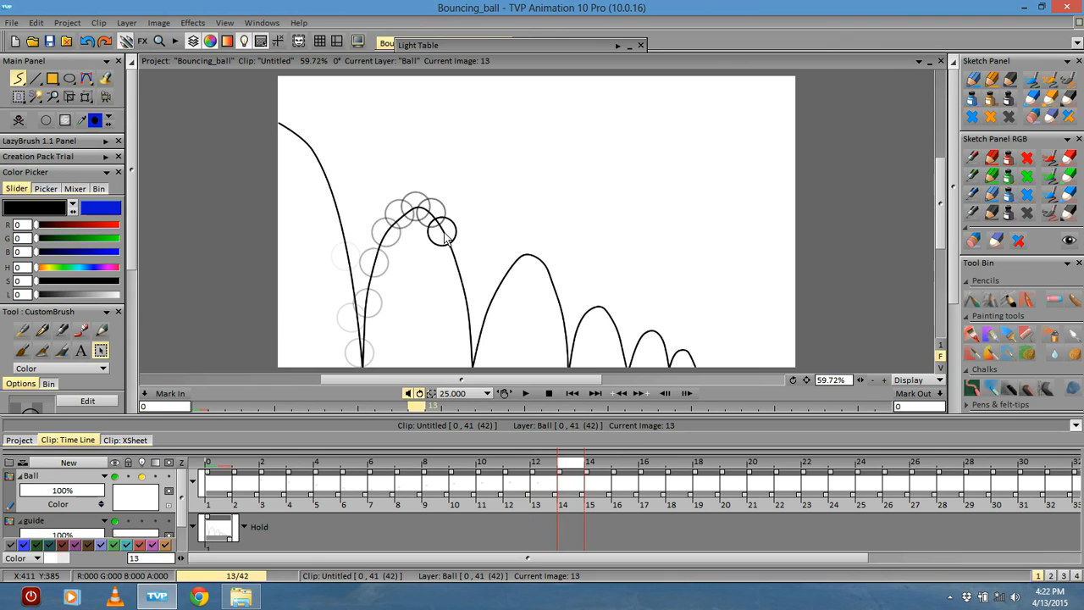
click(441, 230)
key(Right)
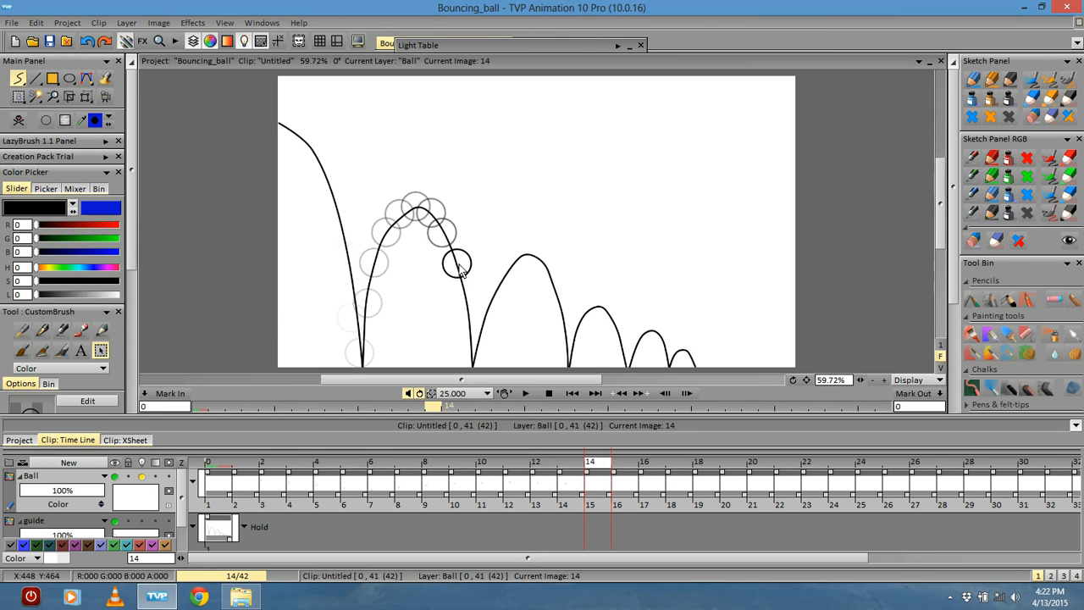
click(457, 266)
key(Right)
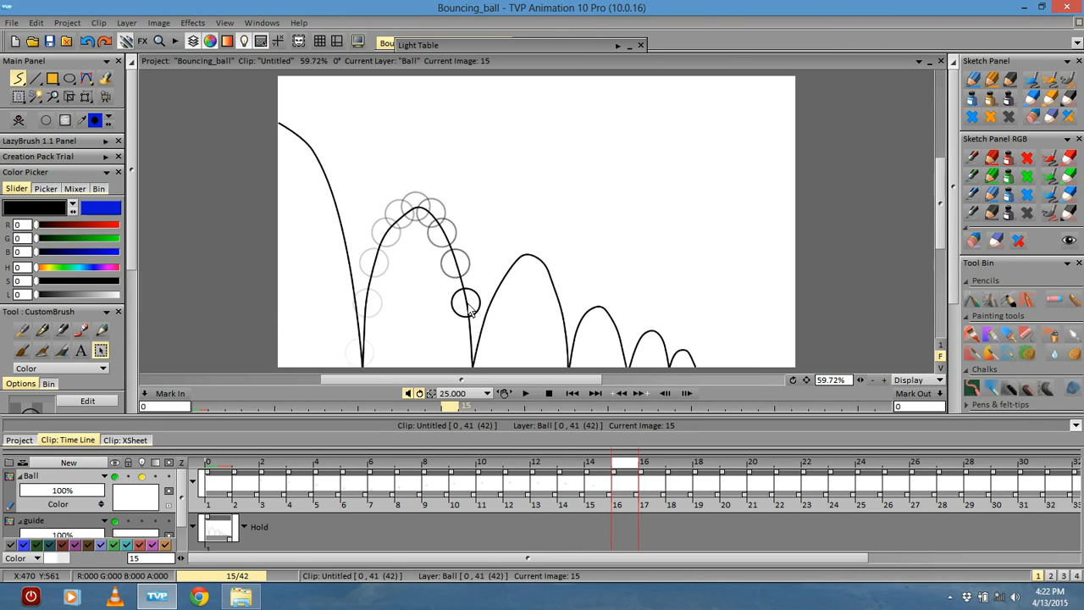
click(468, 304)
key(Right)
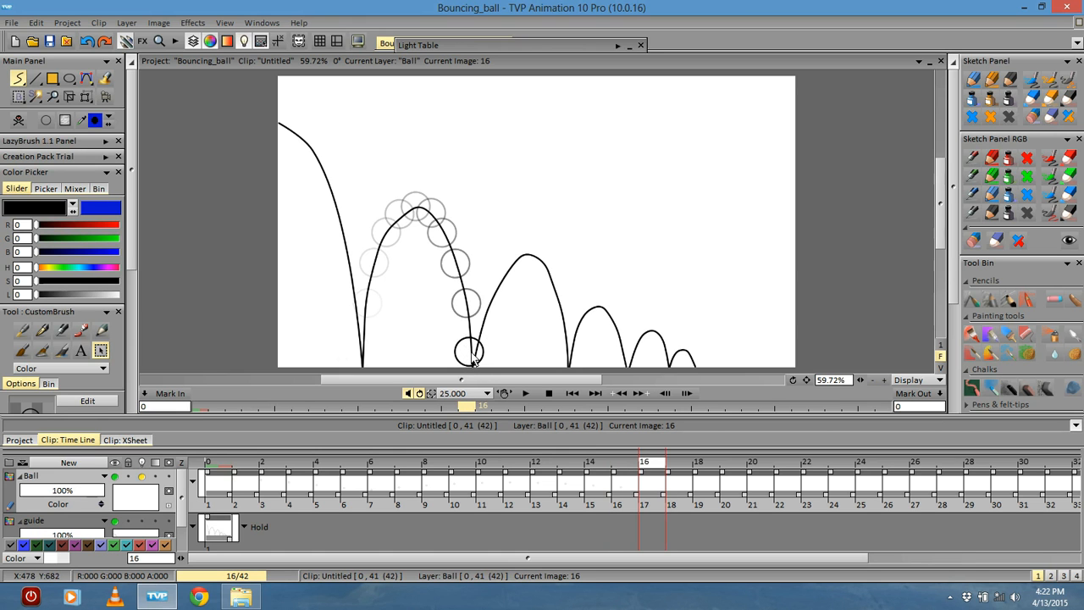
click(472, 360)
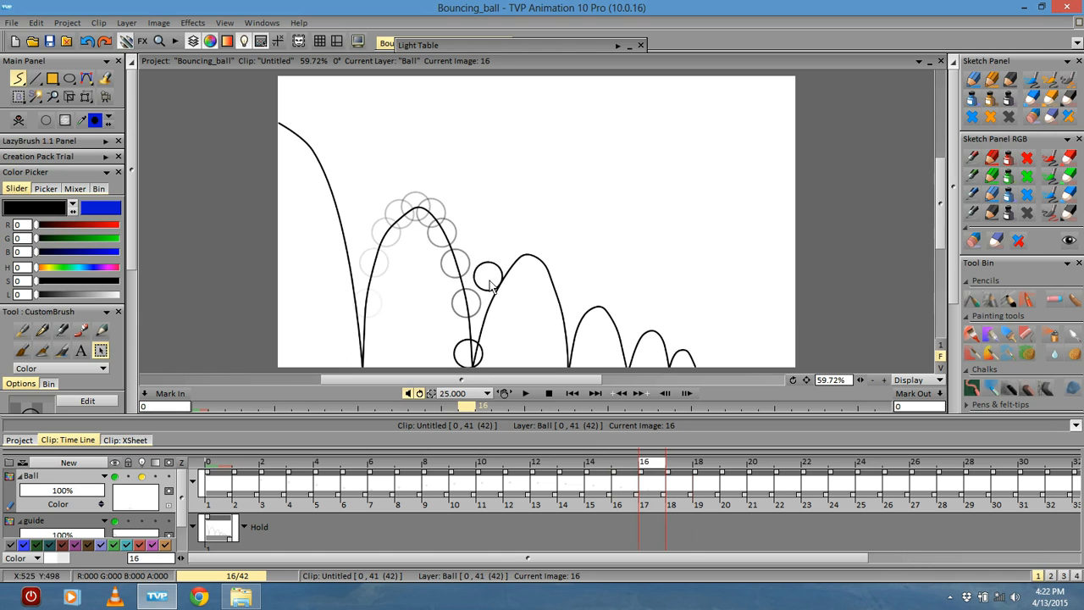
- Stamp the ball up the second full bounce arc on frames 17 to 20, reaching the peak on frame 20
key(Right)
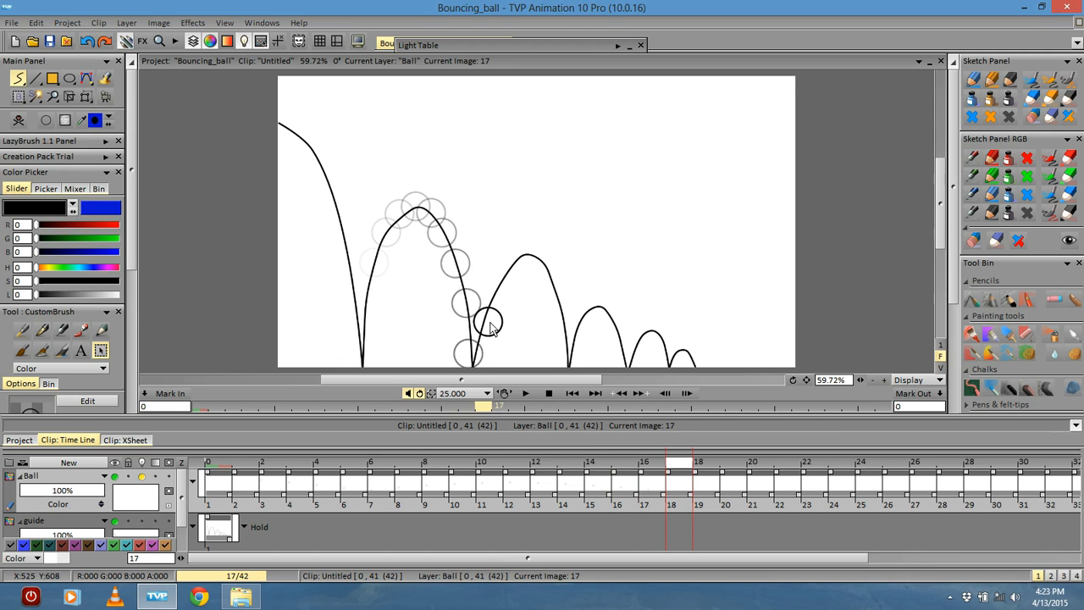
click(491, 323)
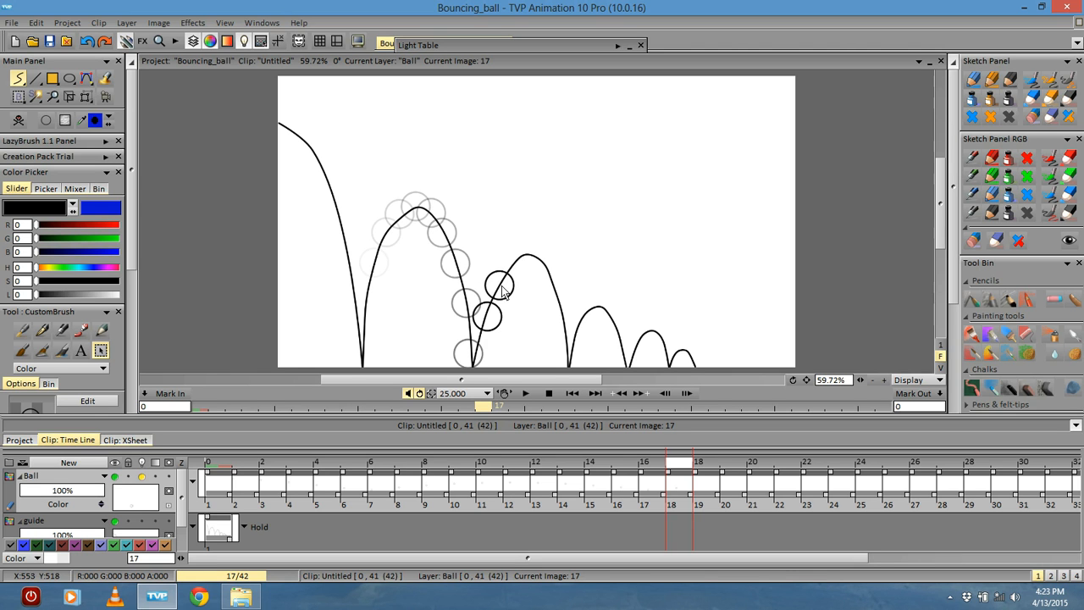
key(Right)
drag(502, 291, 500, 289)
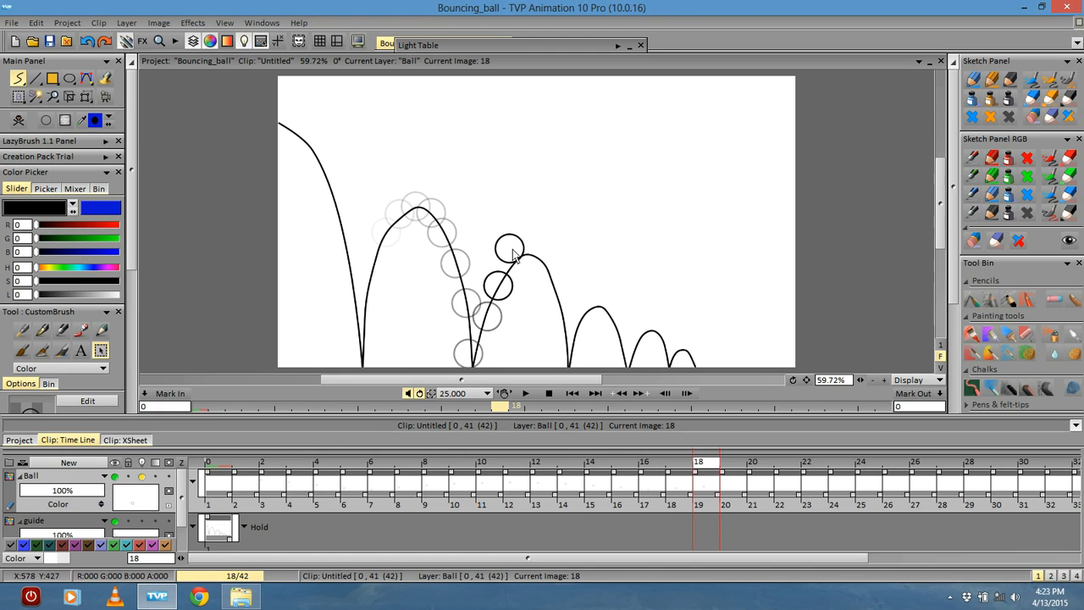
key(Right)
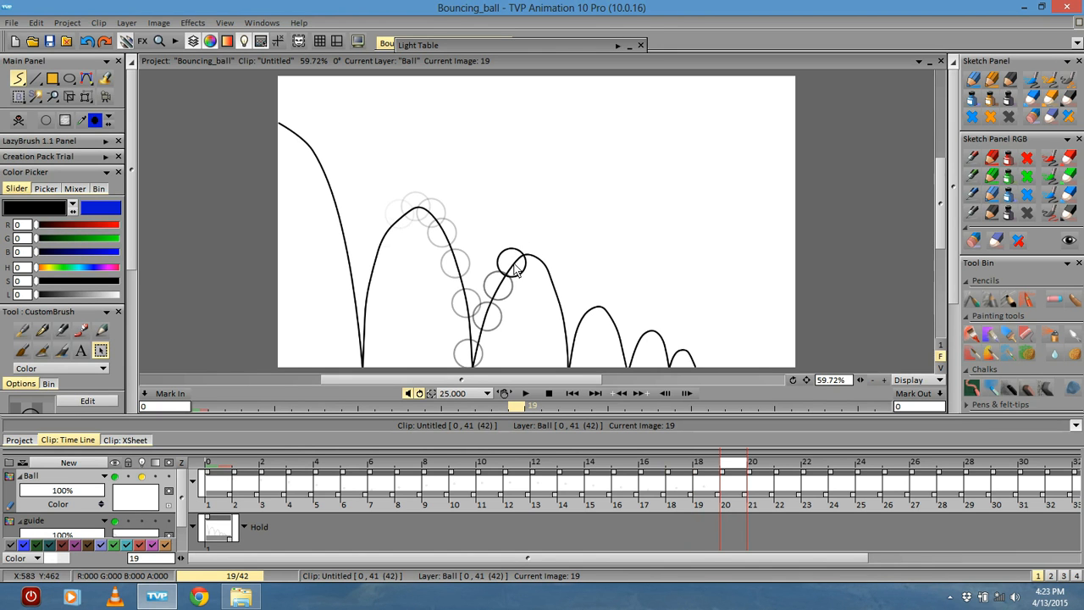
key(Right)
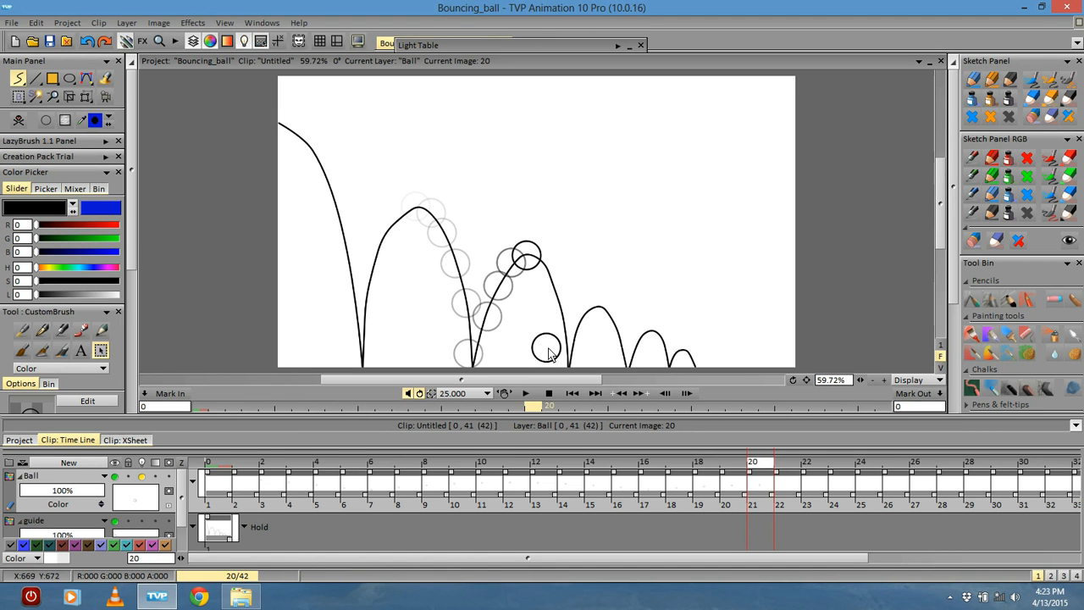
- Stamp the ball down the falling side of the second full bounce arc on frames 21 to 24, ending on the ground
key(Right)
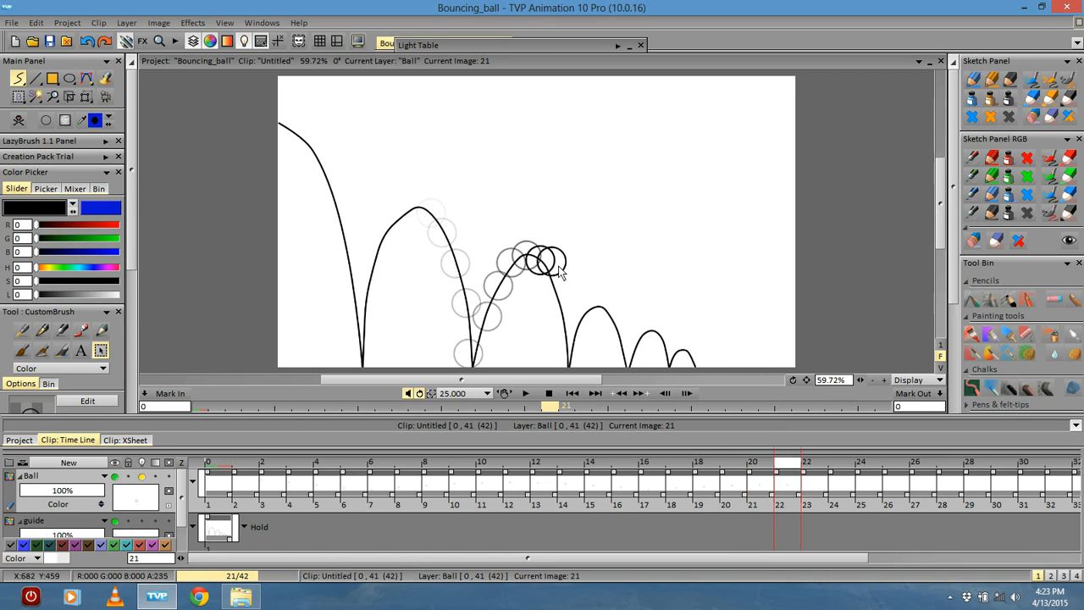
key(Right)
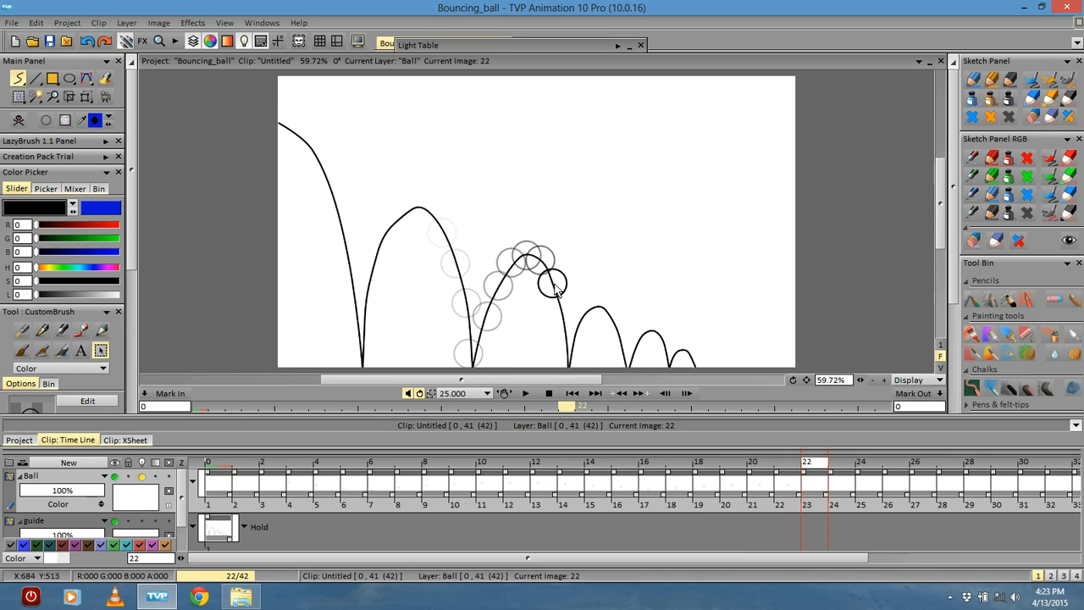
key(Right)
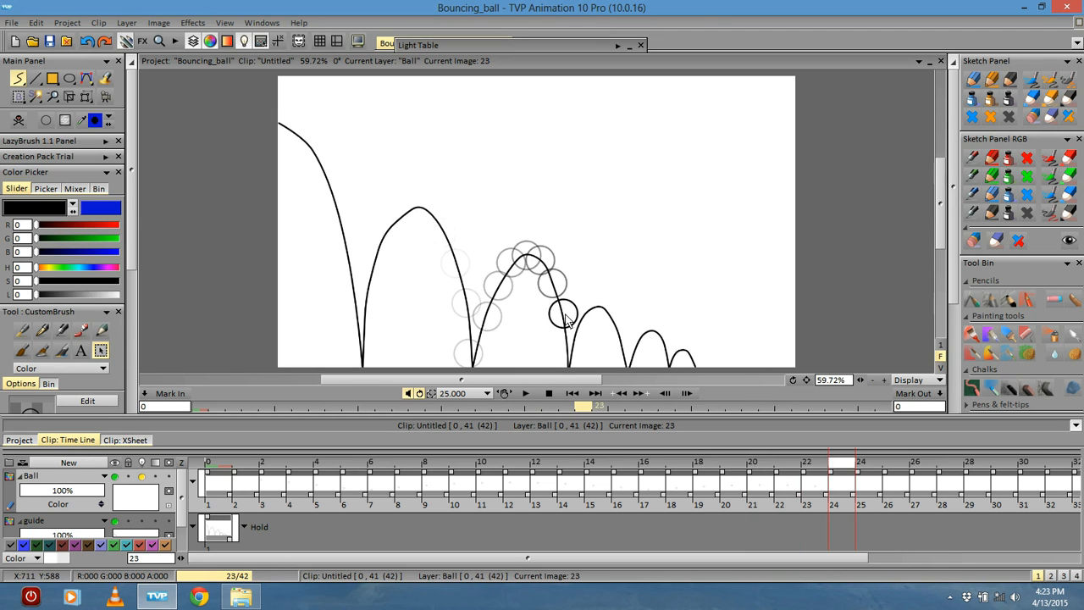
key(Right)
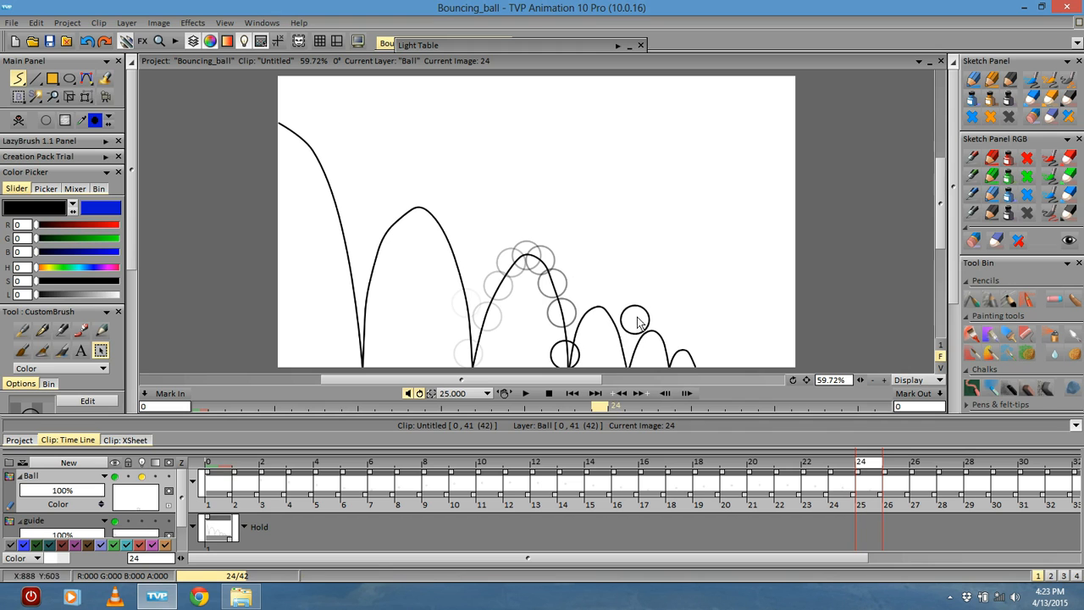
- Stamp the ball over the third full bounce arc on frames 25 to 30, peaking on frame 27 and landing on frame 30
key(Right)
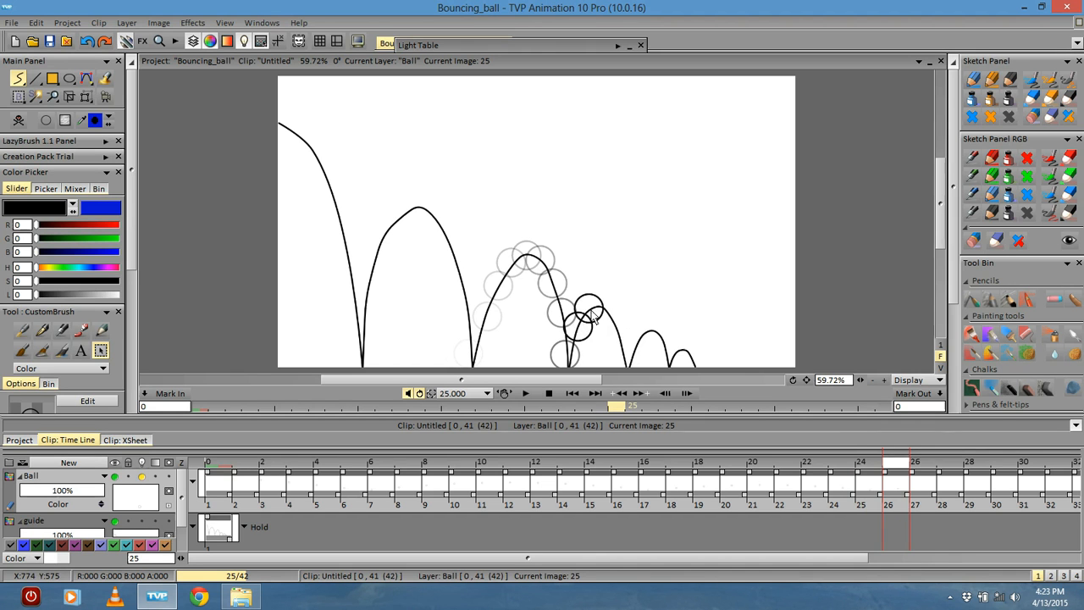
key(Right)
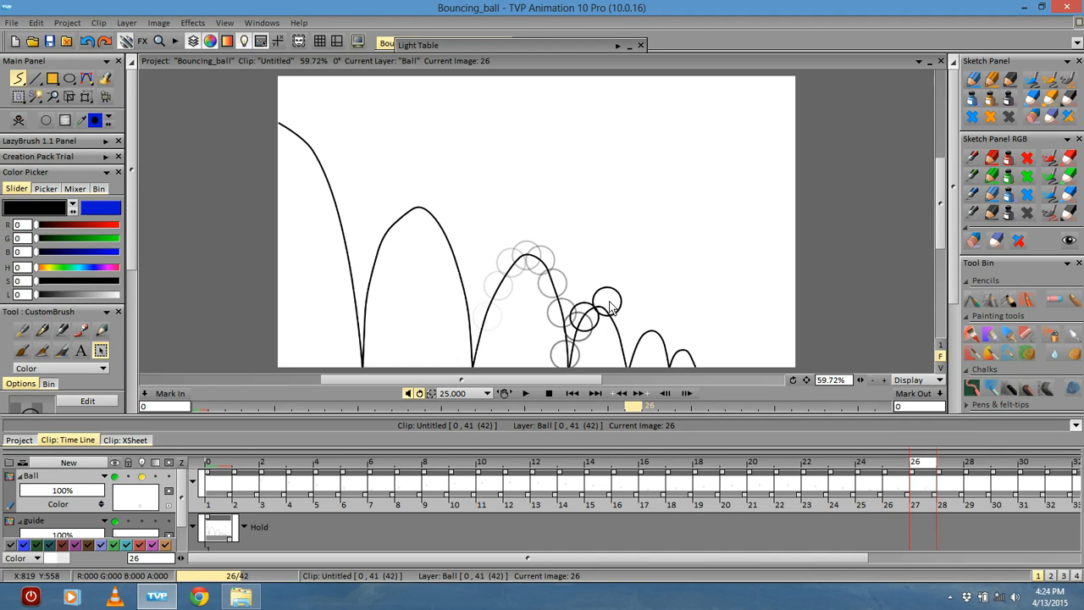
key(Right)
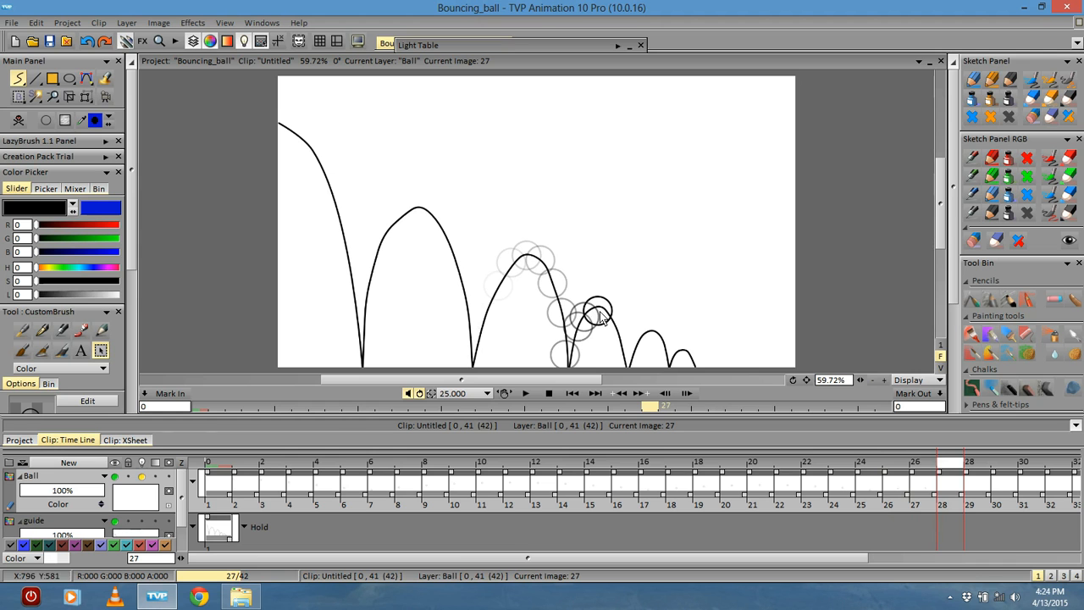
key(Right)
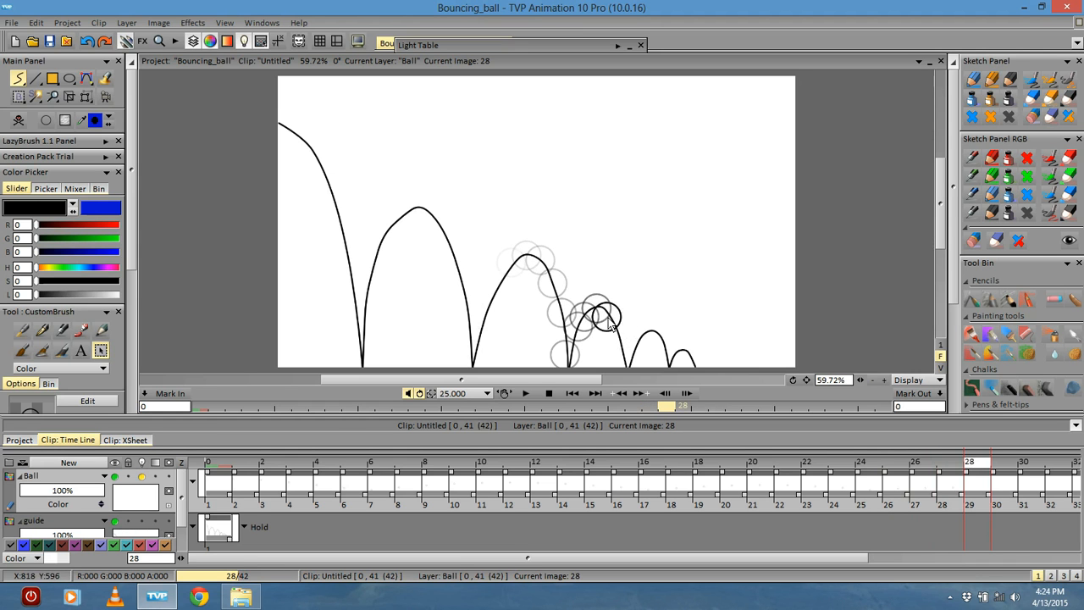
key(Right)
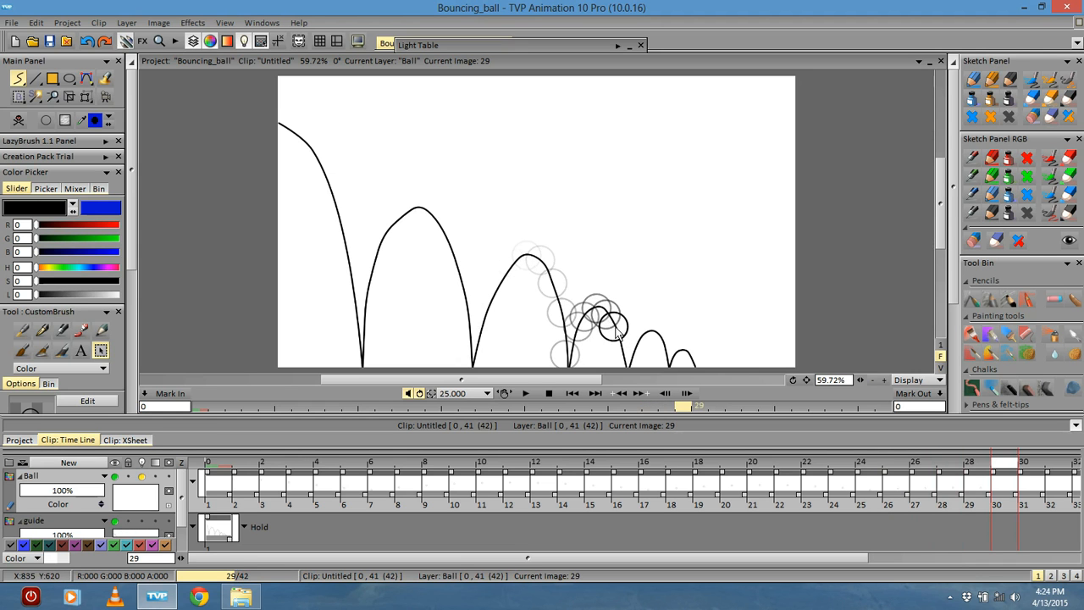
key(Right)
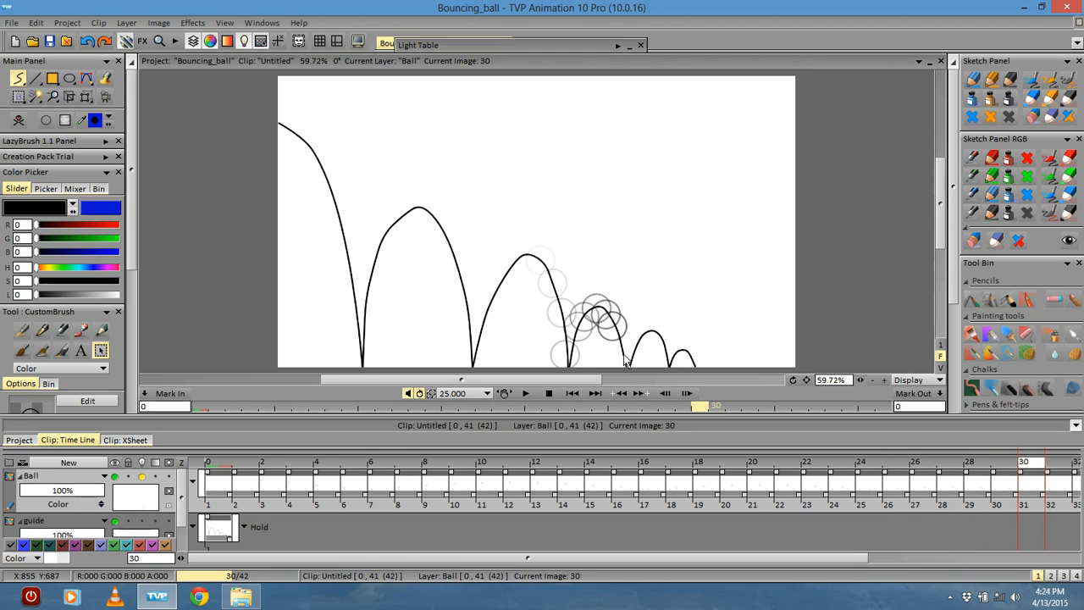
- Stamp the ball over the fourth full bounce arc on frames 31 to 34, peaking on frame 32 and ending on the ground
key(Right)
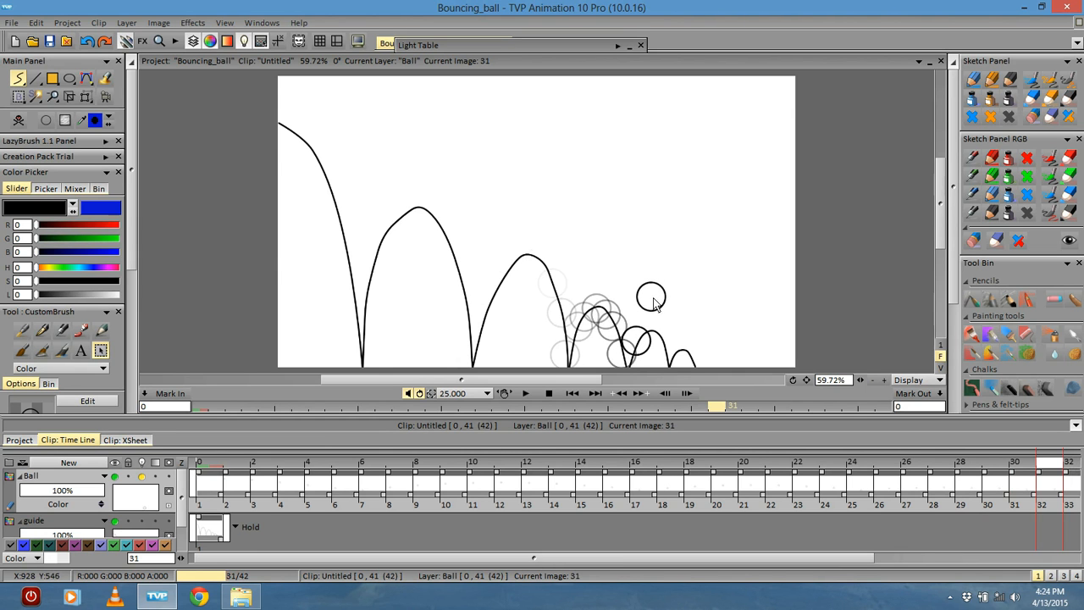
key(Right)
click(652, 333)
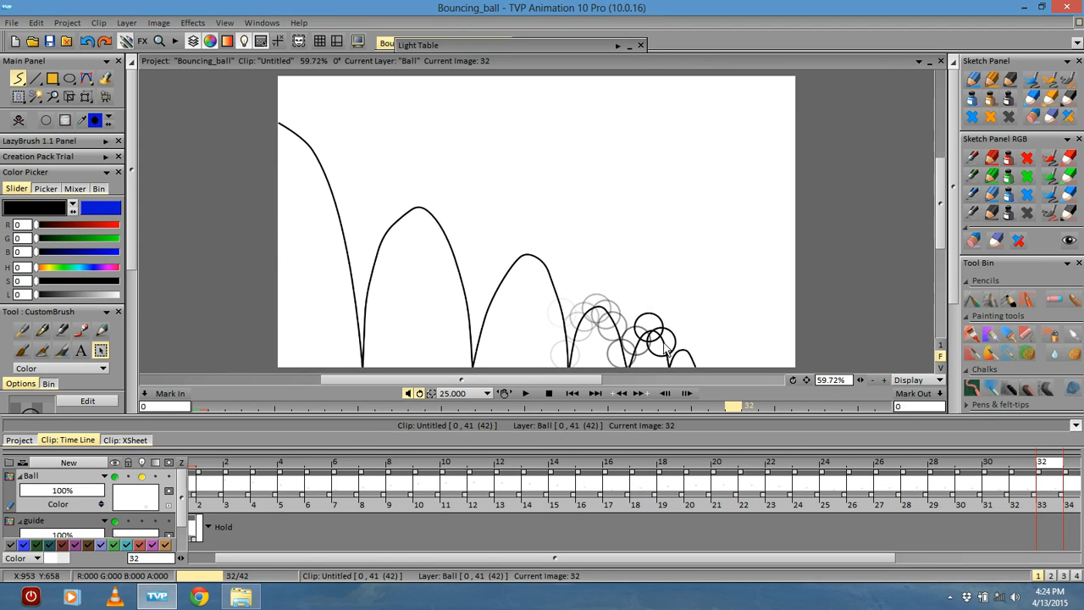
key(Right)
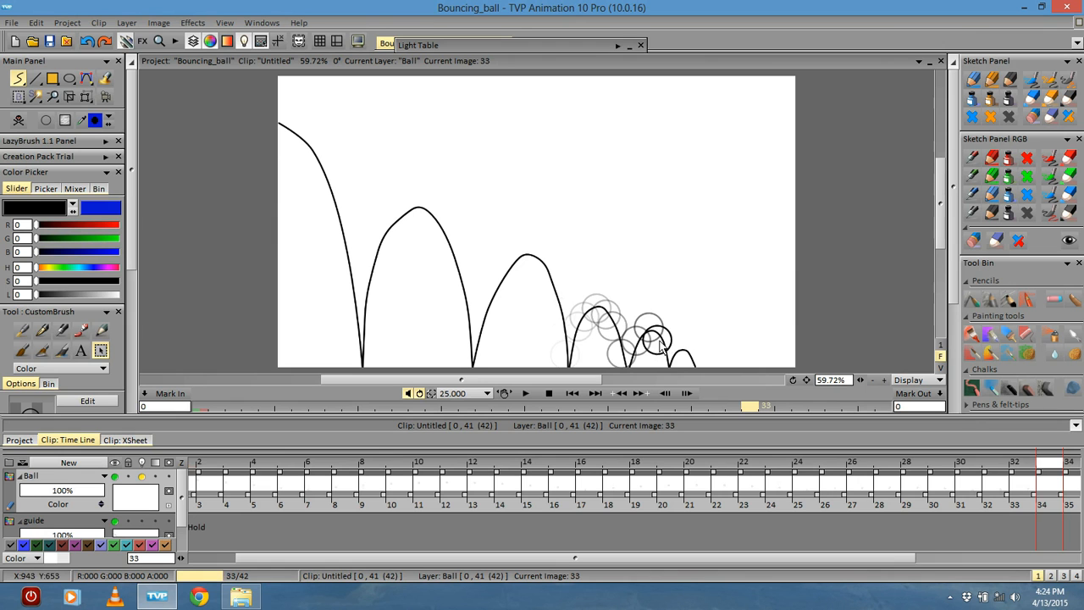
key(Right)
click(669, 362)
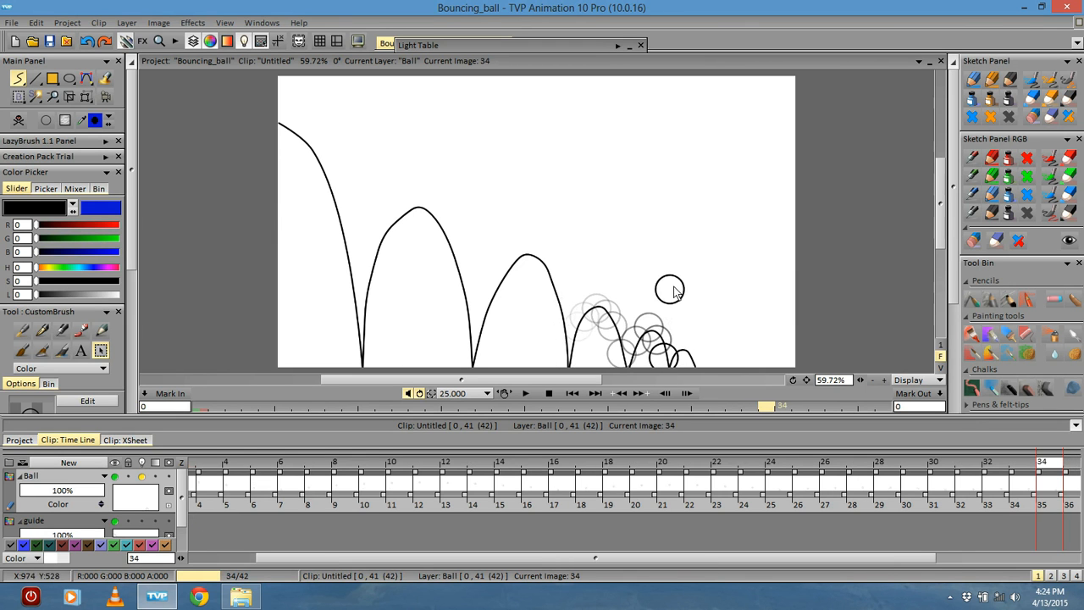
- Stamp the ball over the last small bounce on frames 35 and 36
key(Right)
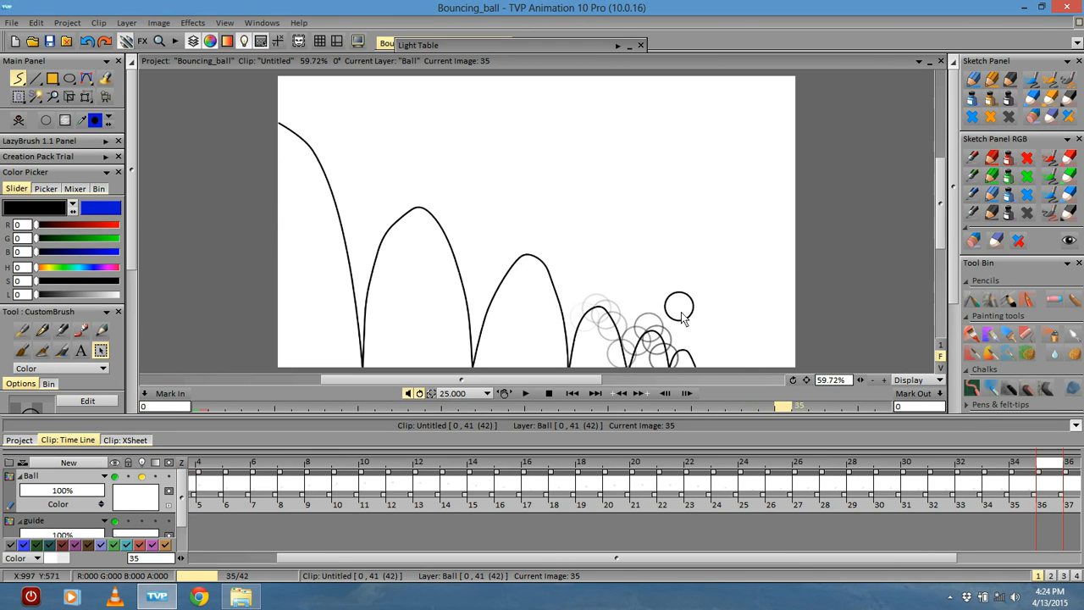
click(688, 357)
key(Right)
click(699, 350)
- Stamp the ball rolling along the ground past the end of the guide path on frames 37 to 41
key(Right)
click(716, 351)
key(Right)
click(730, 351)
key(Right)
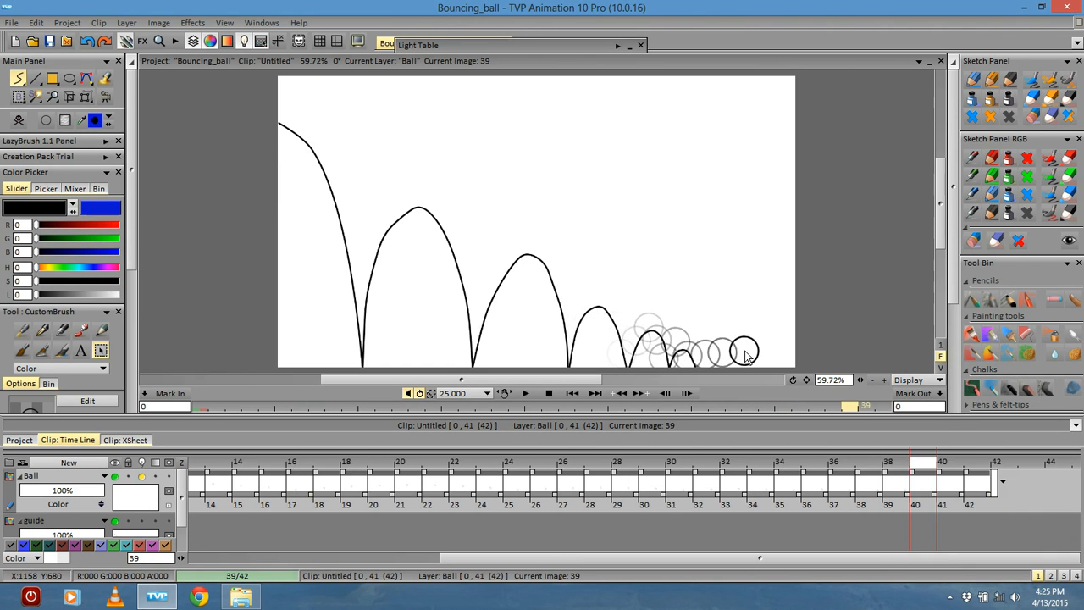
click(739, 359)
key(Right)
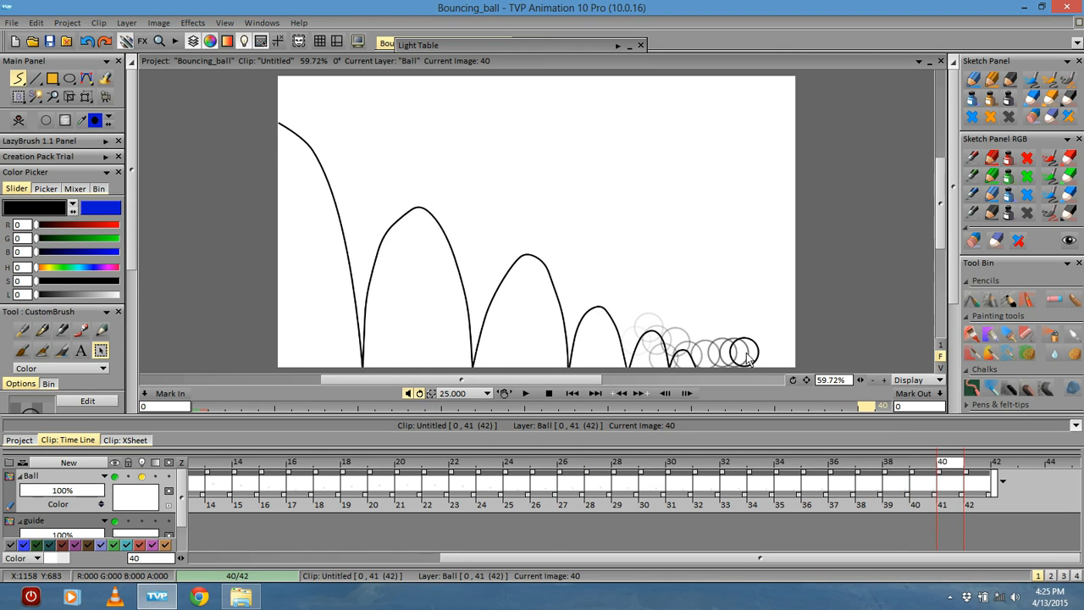
click(745, 358)
key(Right)
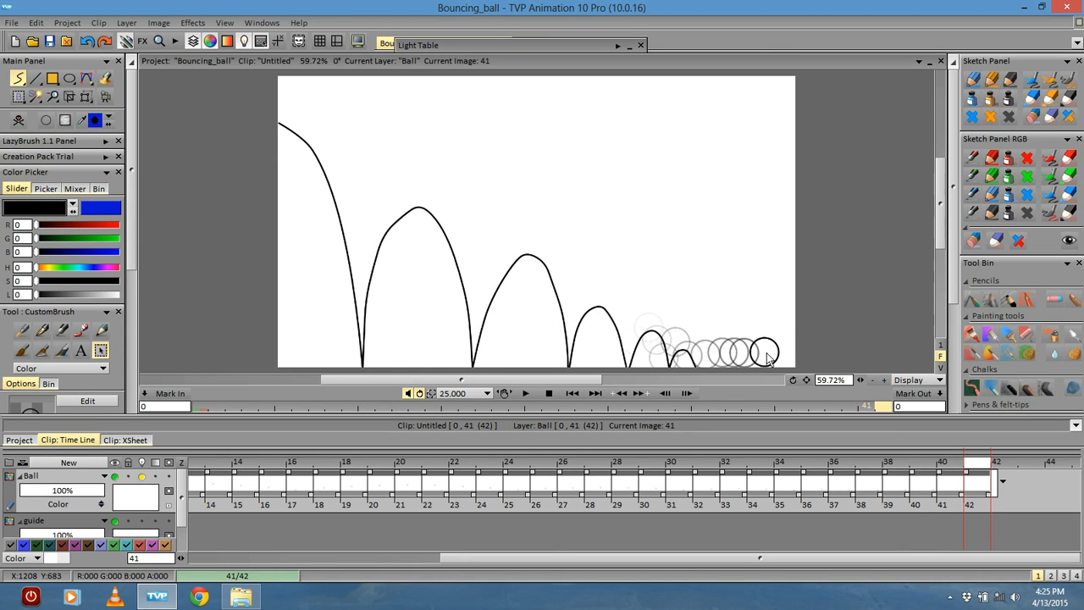
click(766, 353)
- Extend the Ball layer by two frames, through frame 43, and apply the KeyFramer effect with its default position to those frames
key(Right)
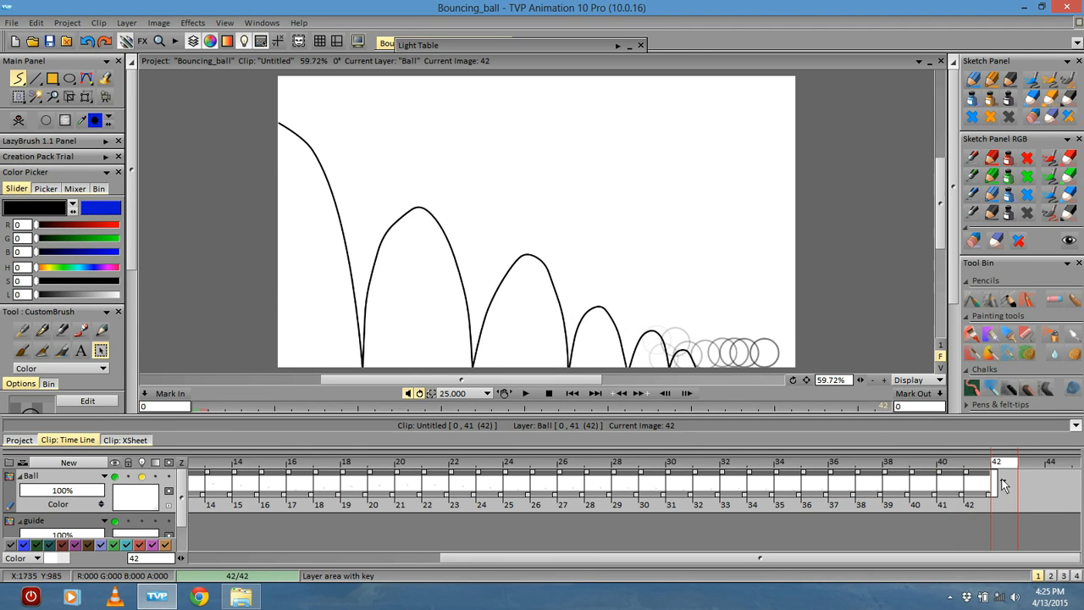
drag(995, 498, 1021, 504)
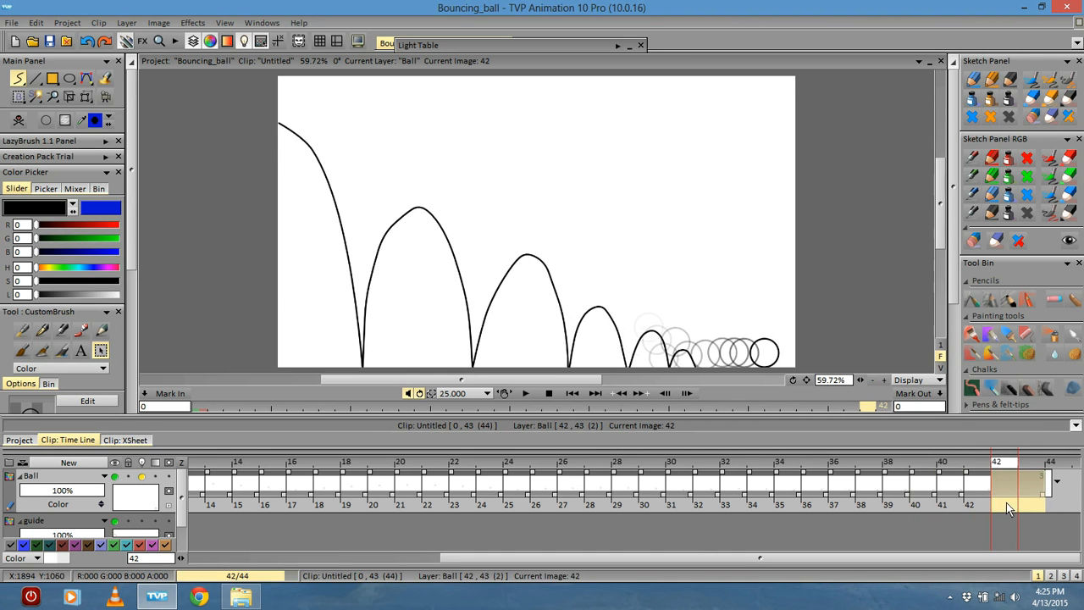
click(263, 24)
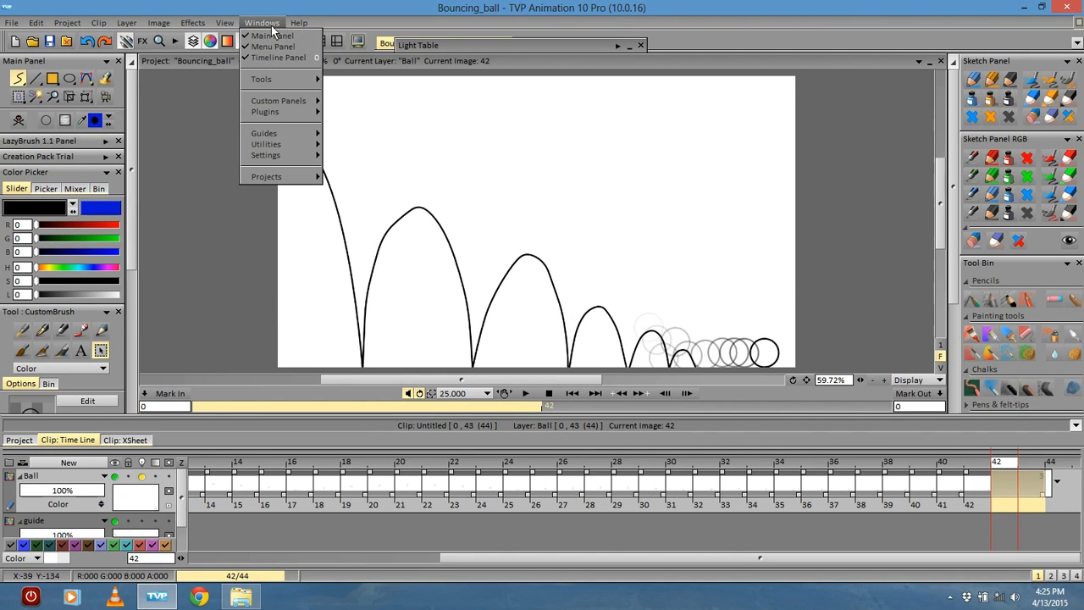
mouse_move(200, 25)
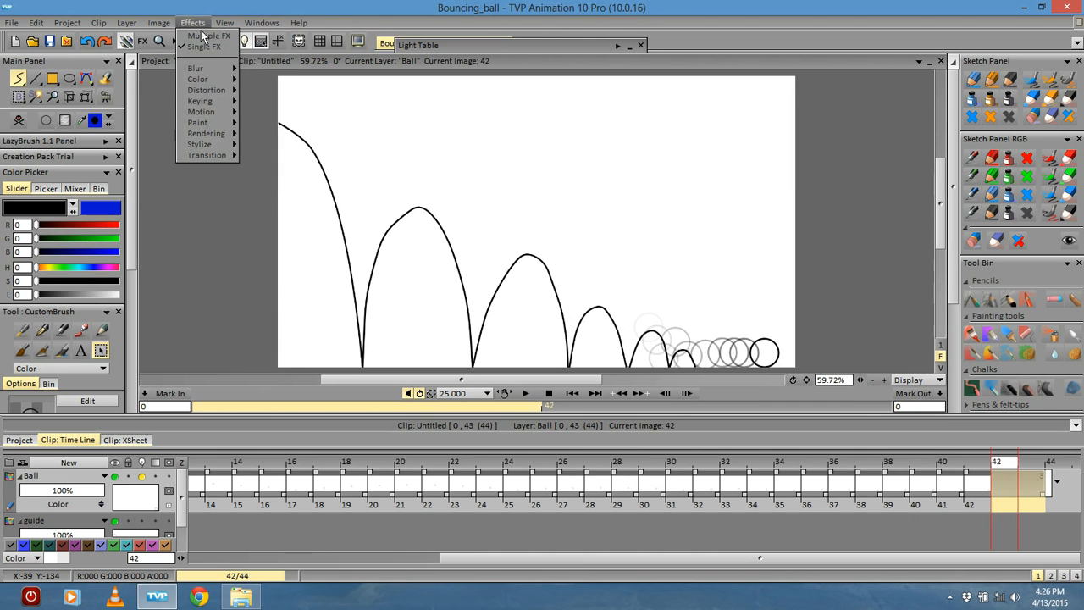
mouse_move(215, 112)
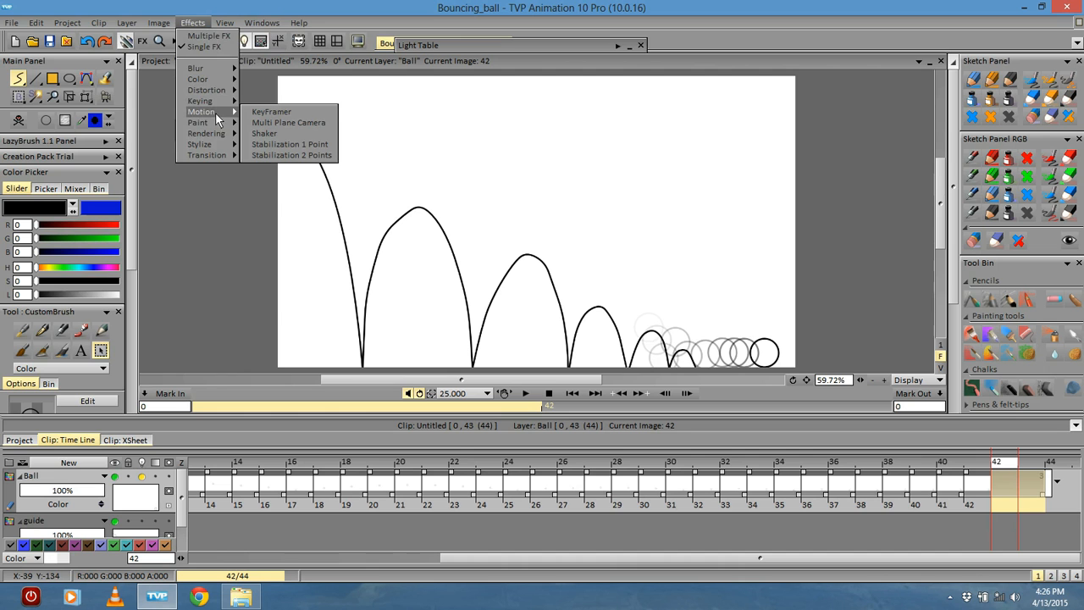
click(270, 112)
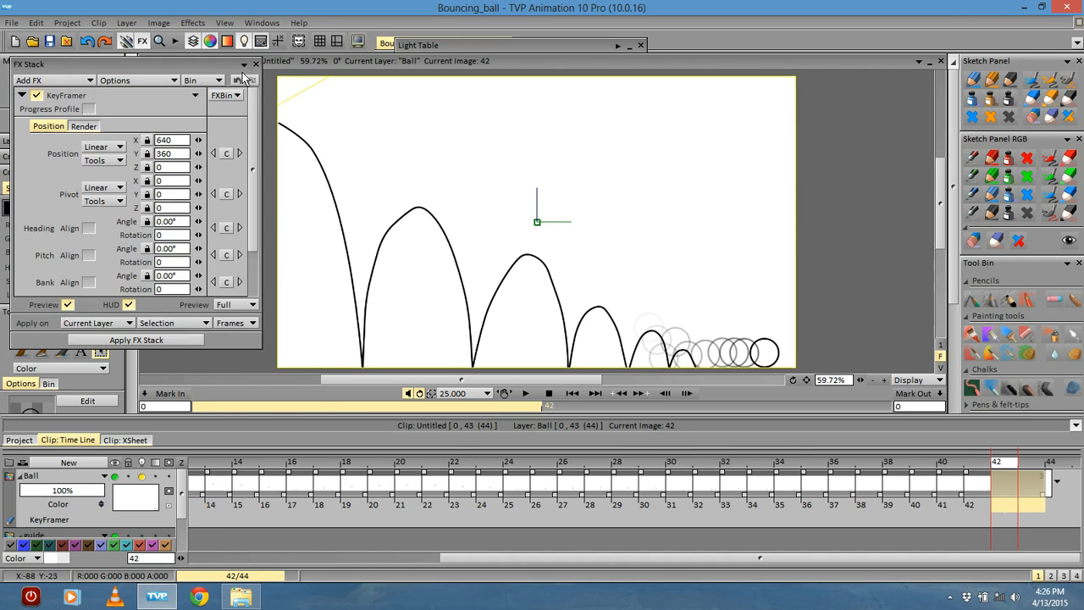
click(135, 340)
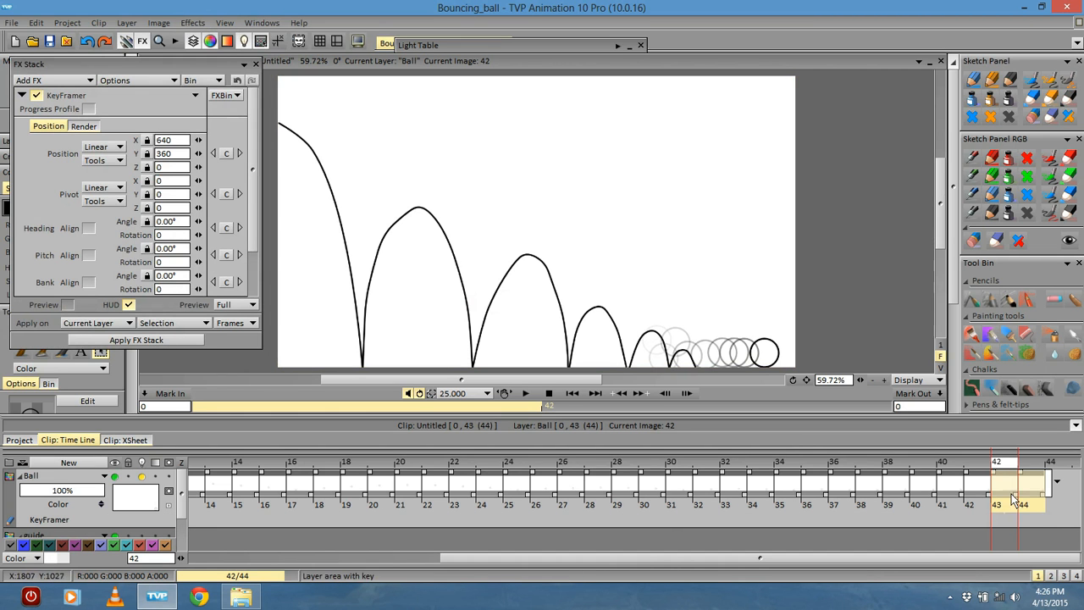
click(987, 475)
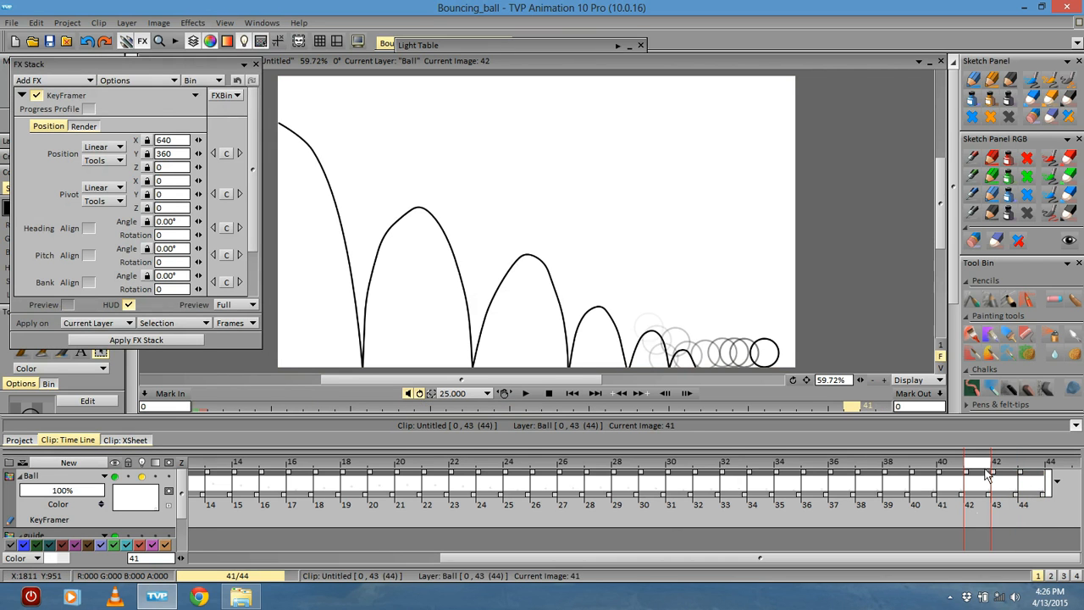
click(1023, 506)
click(1023, 506)
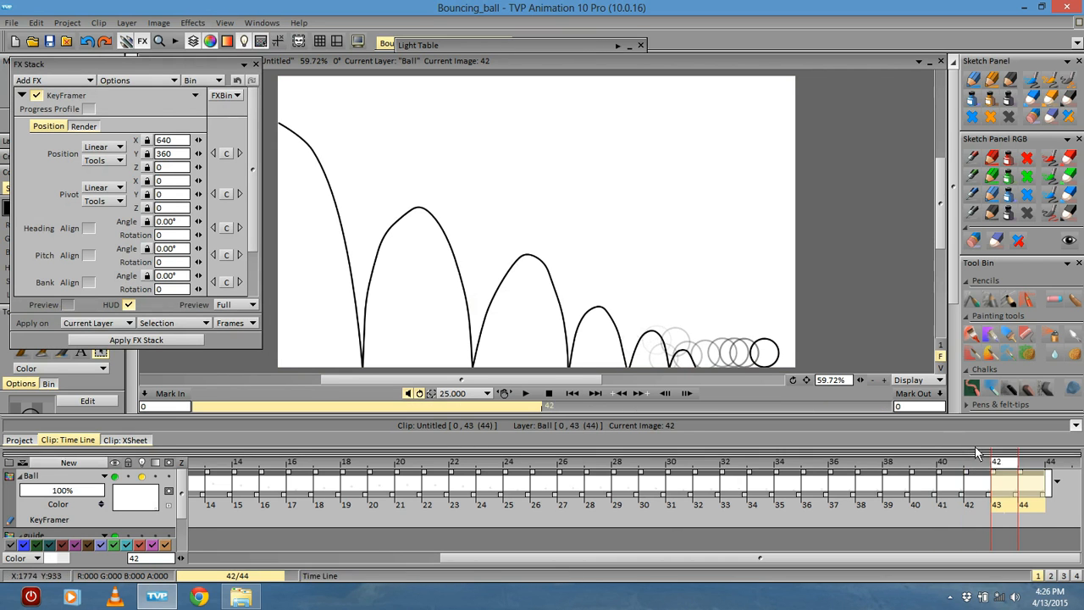
click(255, 63)
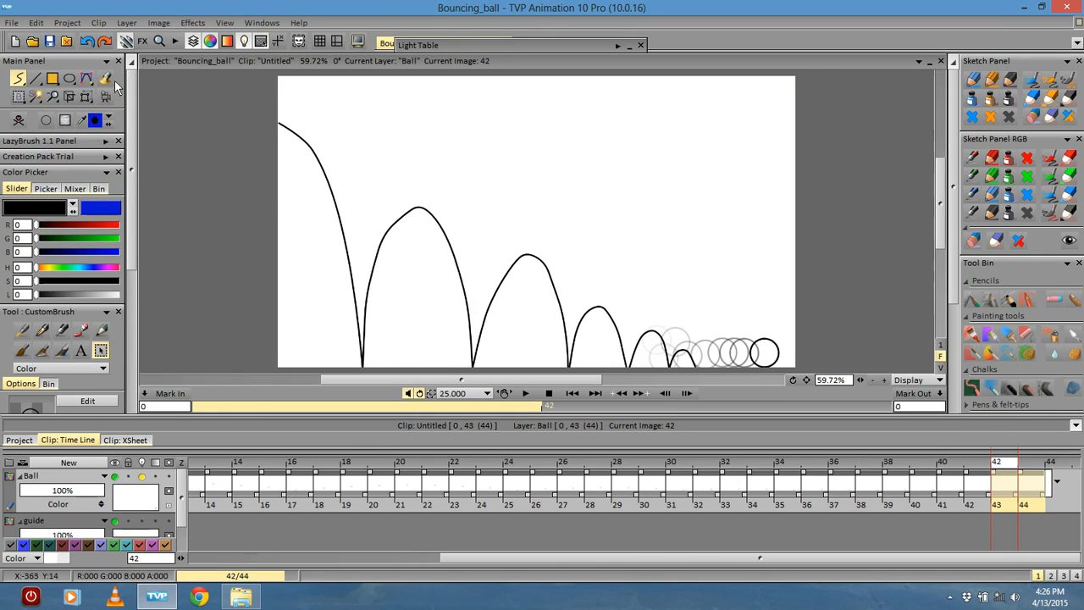
- Stamp the ball on frames 42 to 44 in place of the copied balls, rolling it off the canvas's right edge
click(984, 472)
click(995, 468)
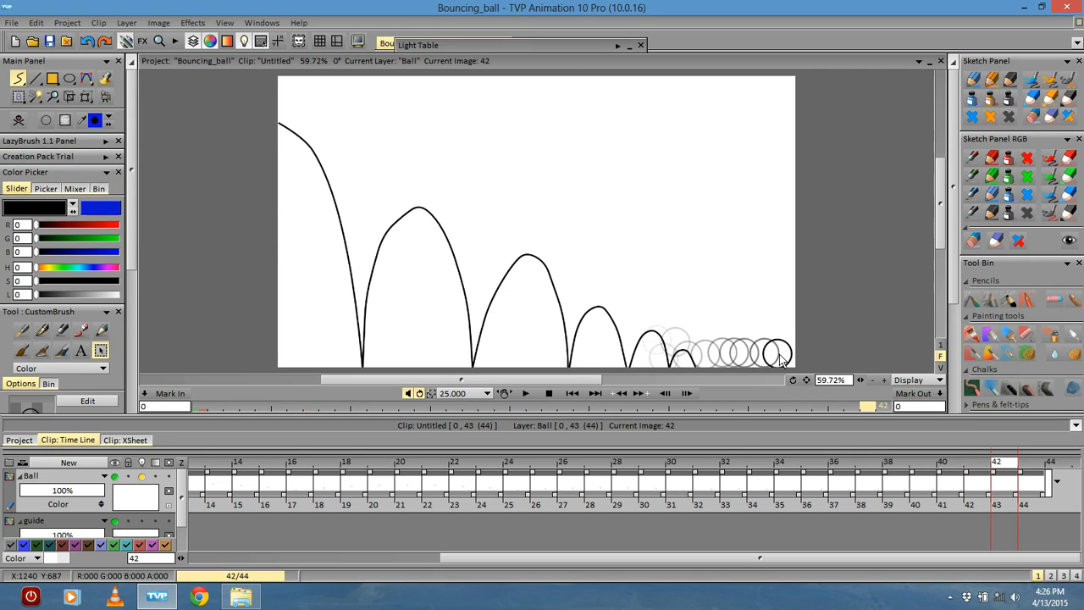
click(778, 357)
key(Right)
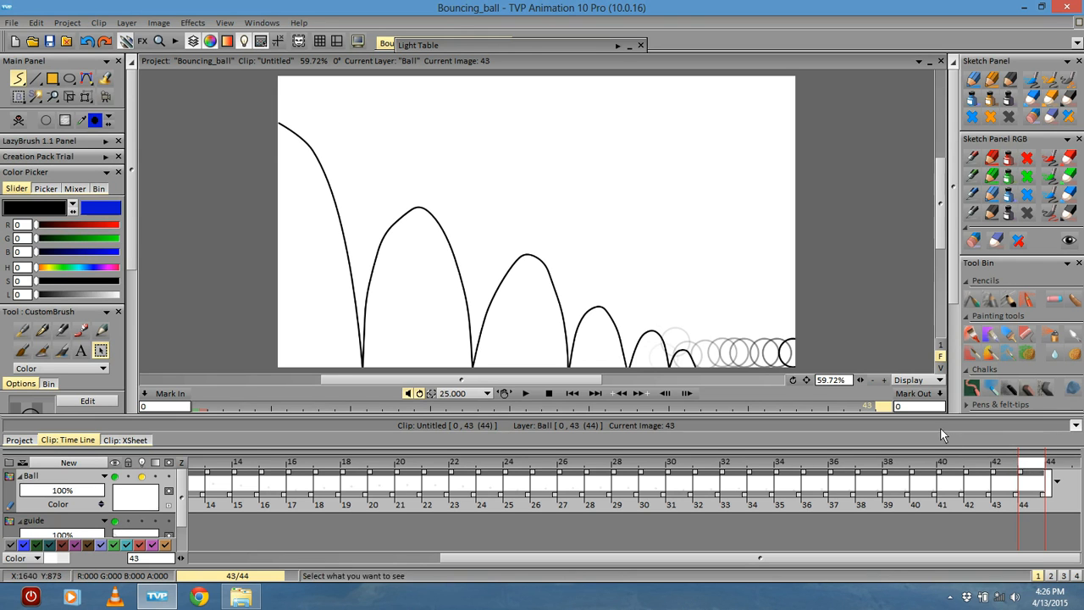
click(1056, 468)
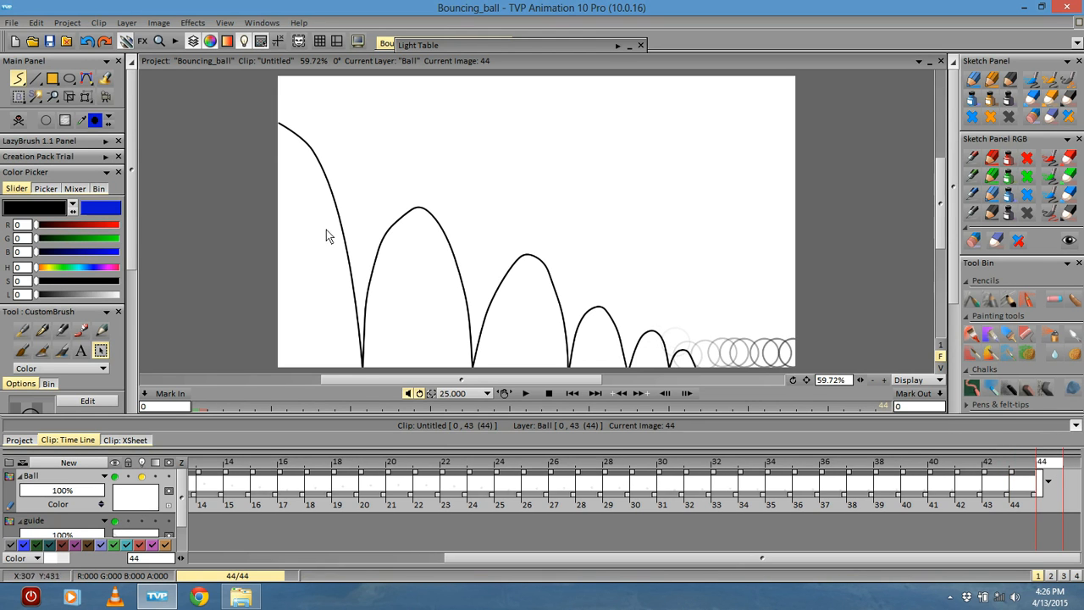
click(18, 121)
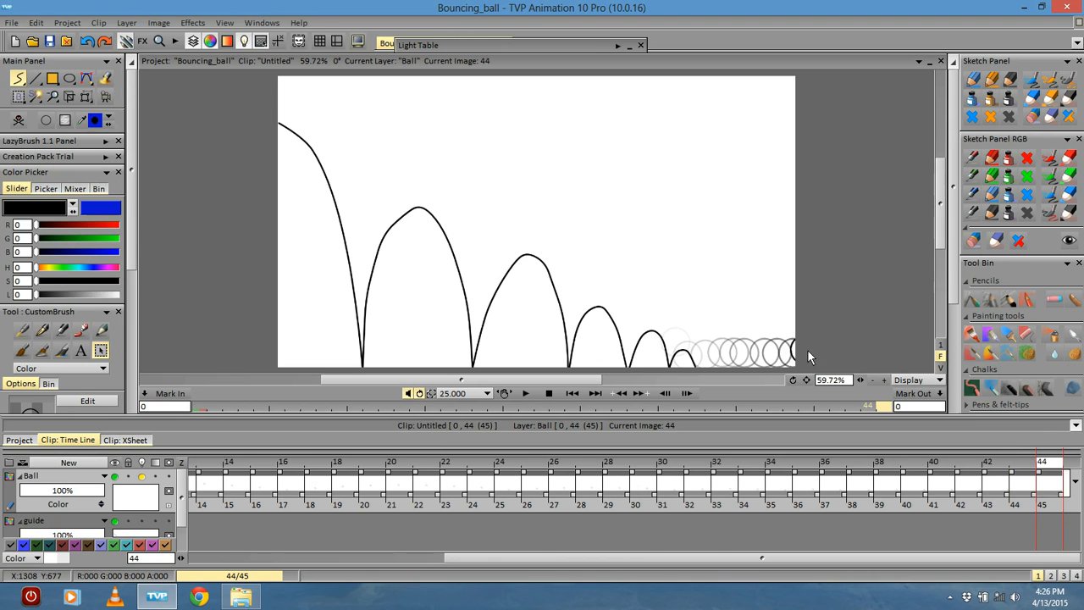
- Play the animation from the first frame to check the bounce timing against the guide path
drag(1041, 464, 204, 474)
click(525, 393)
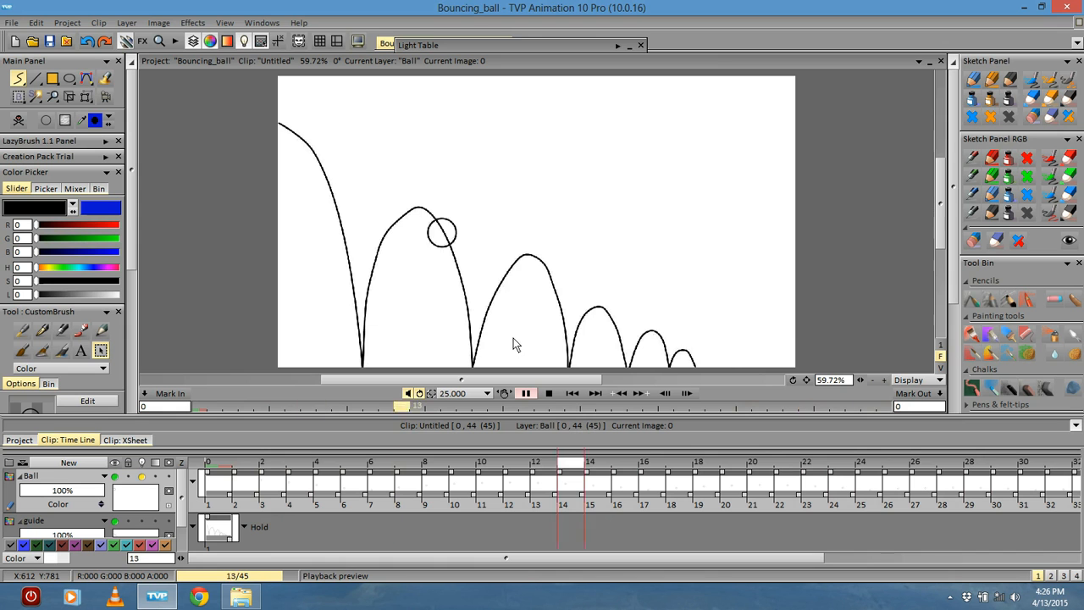
- Delete the guide layer from the clip
click(183, 506)
scroll(185, 505, down, 1)
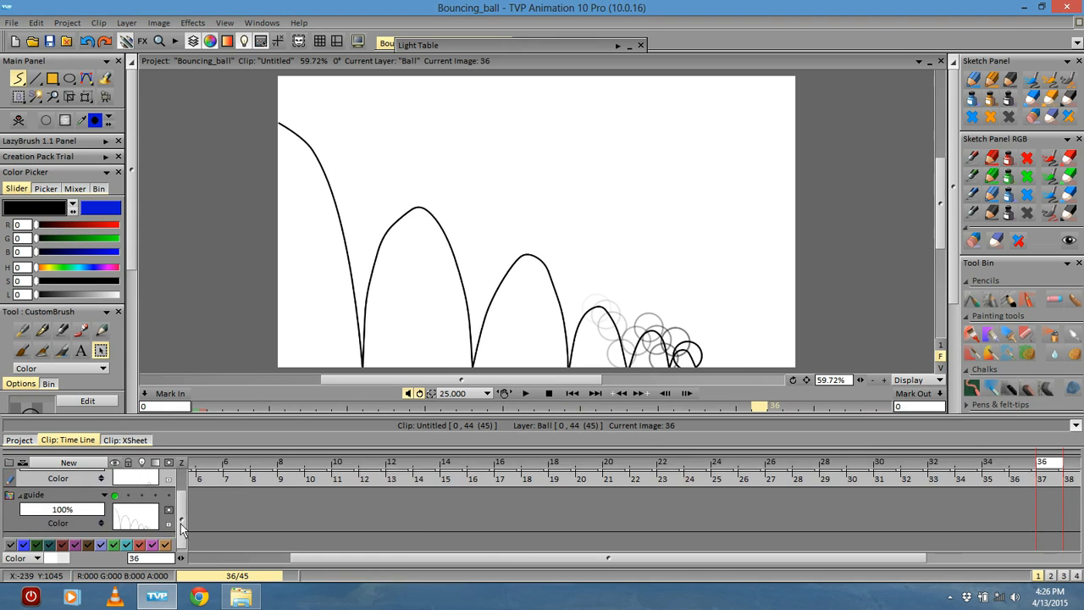
click(85, 505)
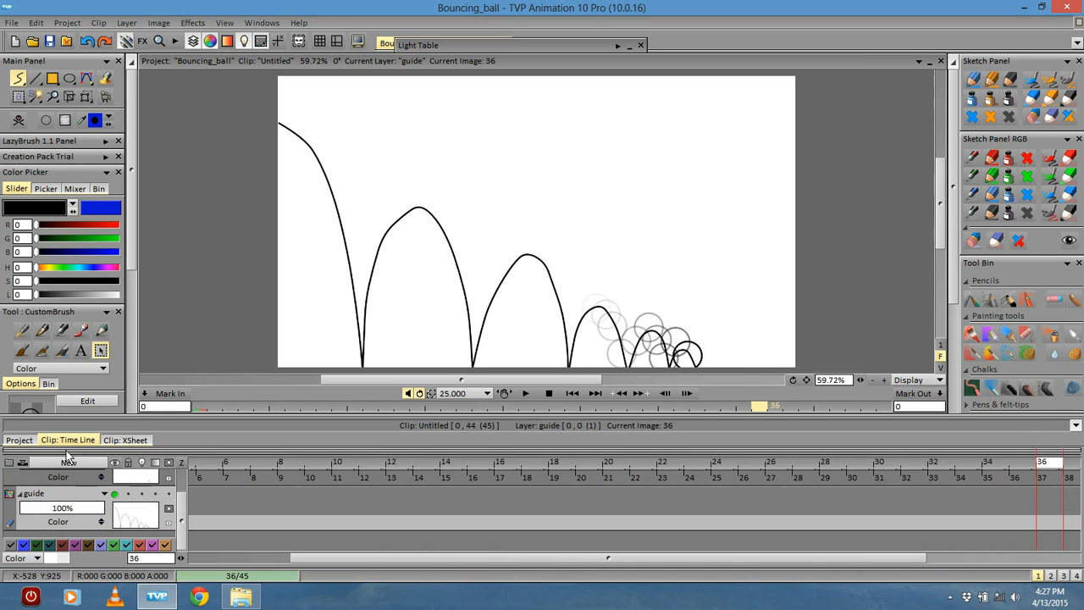
right_click(73, 495)
mouse_move(127, 444)
click(187, 444)
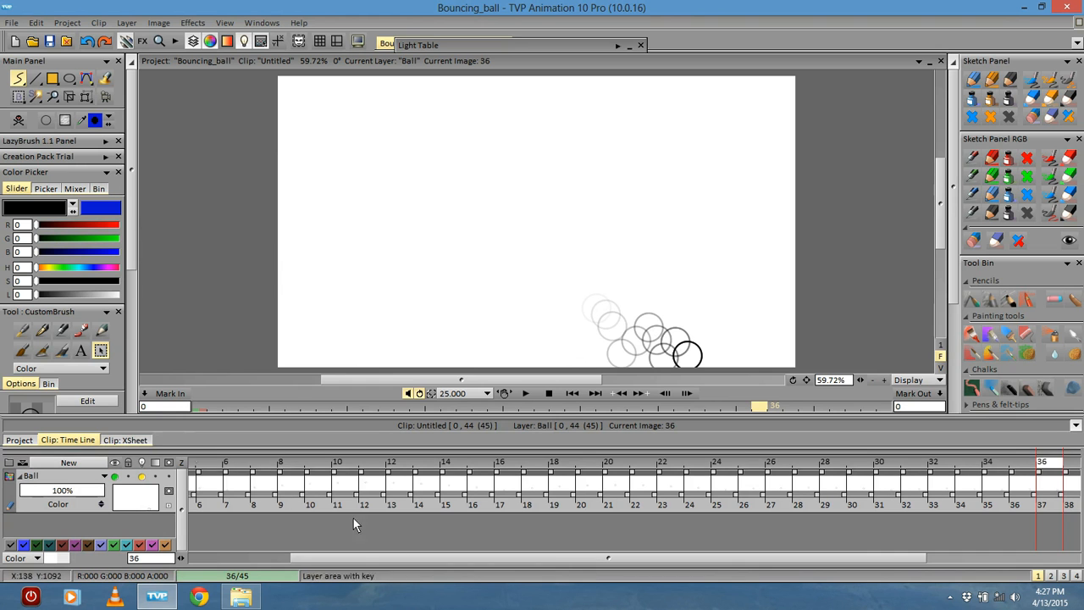
- Play the bouncing ball from the first frame without the guide path
drag(409, 558, 307, 559)
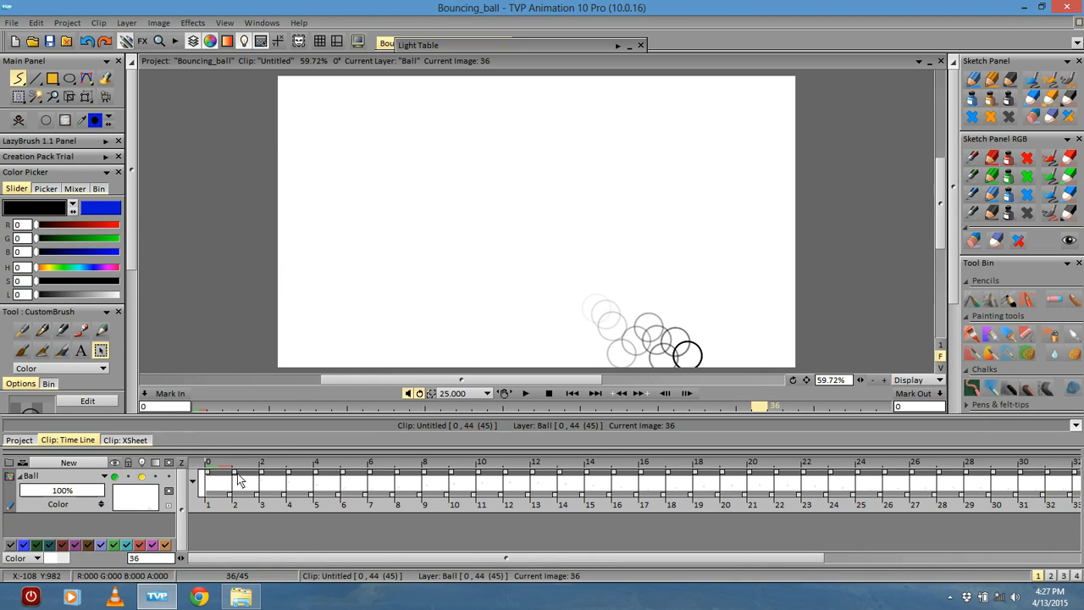
click(525, 392)
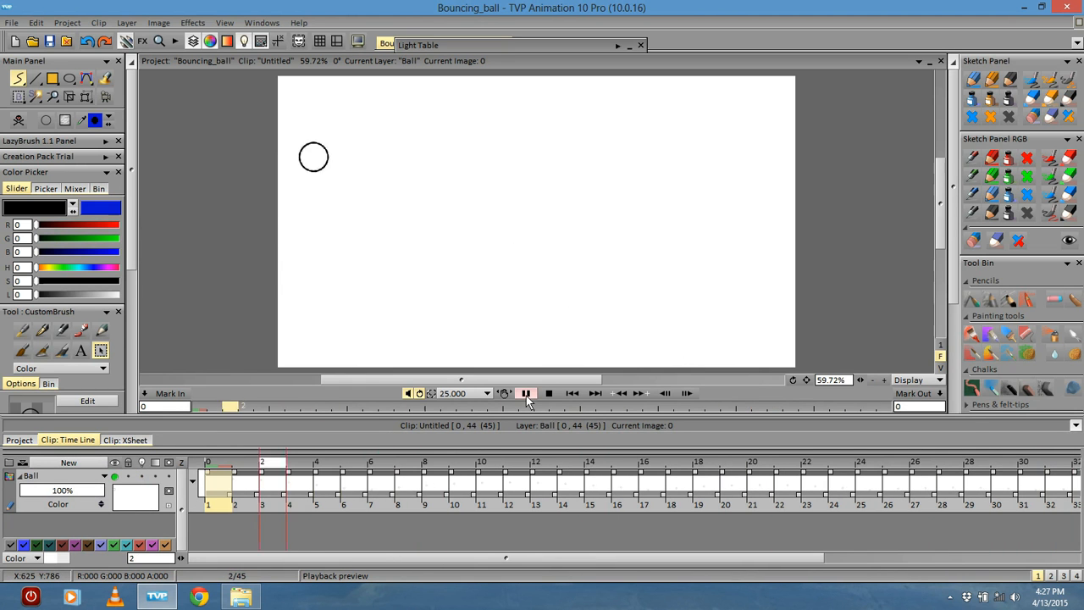